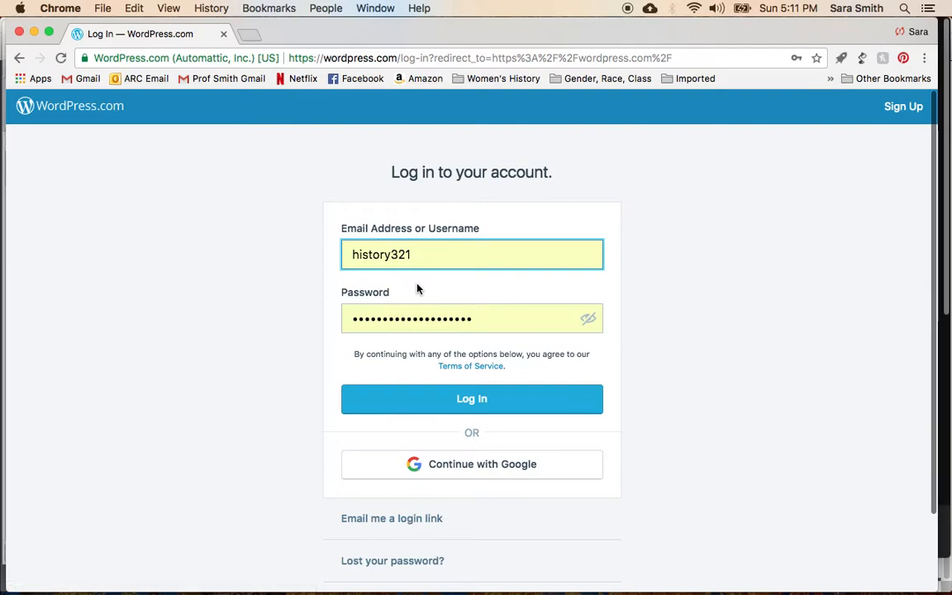
# Replace the prefilled password with the account password and log in.
pyautogui.click(423, 311)
pyautogui.press('super+a')
pyautogui.press('BackSpace')
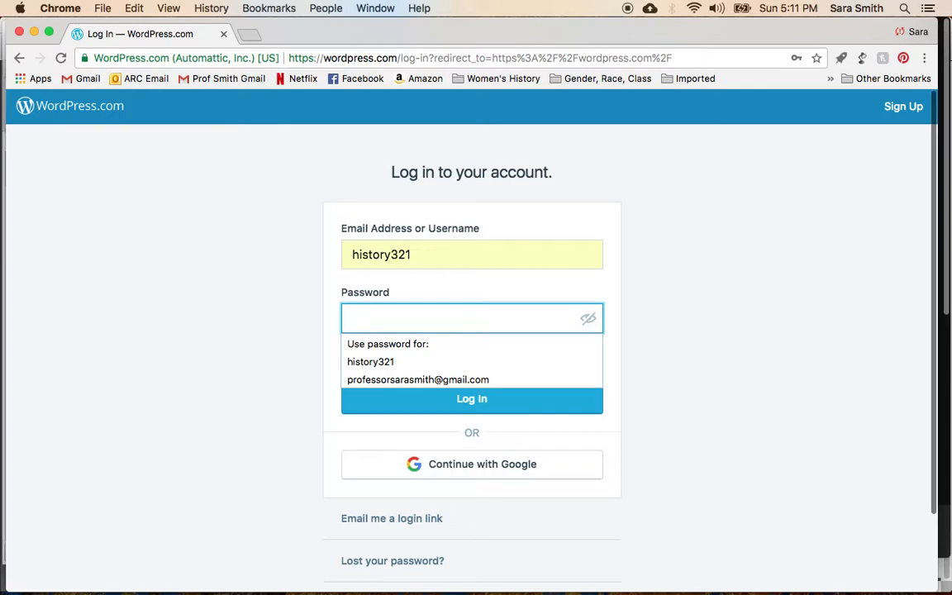
pyautogui.write('•••••••••••••••')
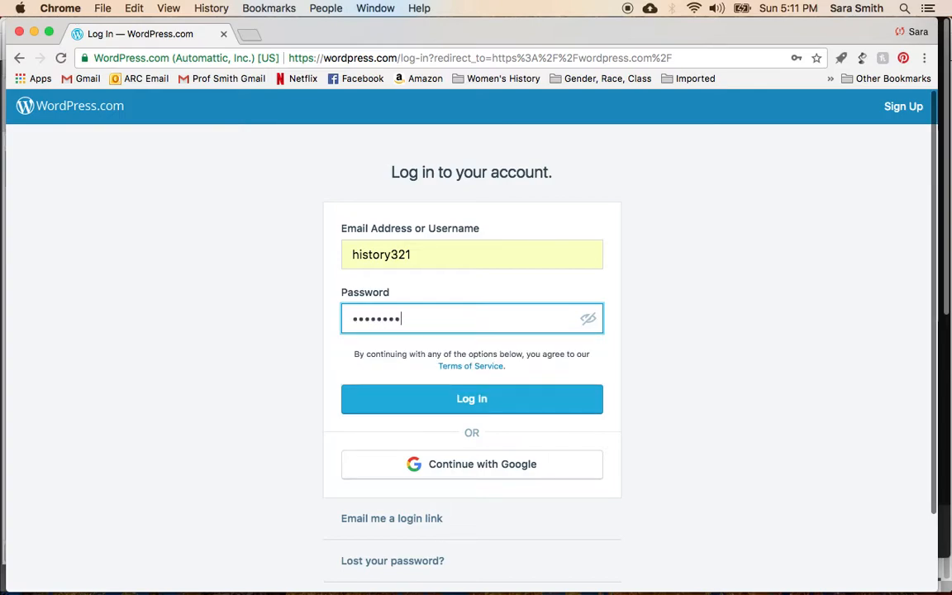
pyautogui.write('•••••')
pyautogui.press('Return')
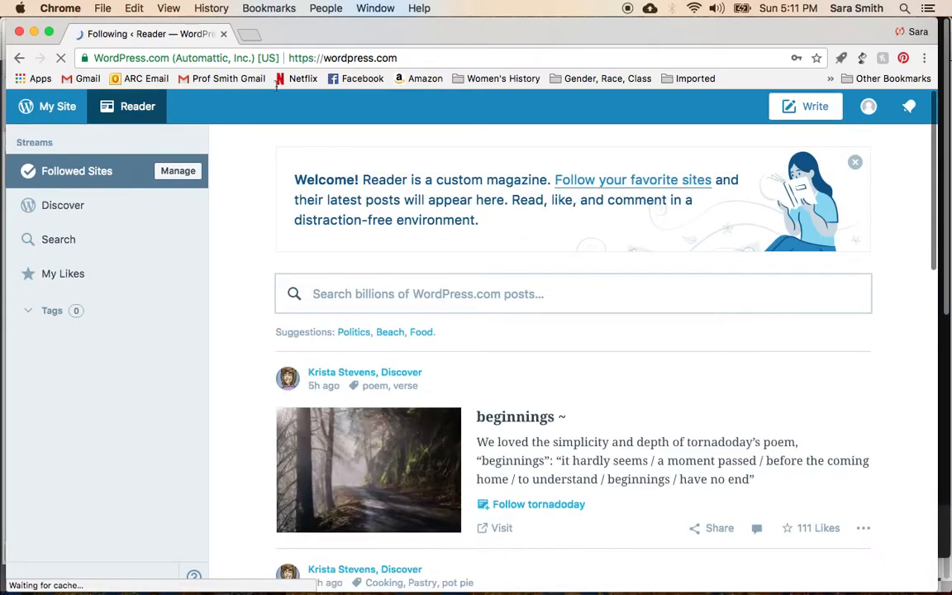
# Go to history321.wordpress.com and open its Example Page.
pyautogui.click(331, 58)
pyautogui.write('history321.')
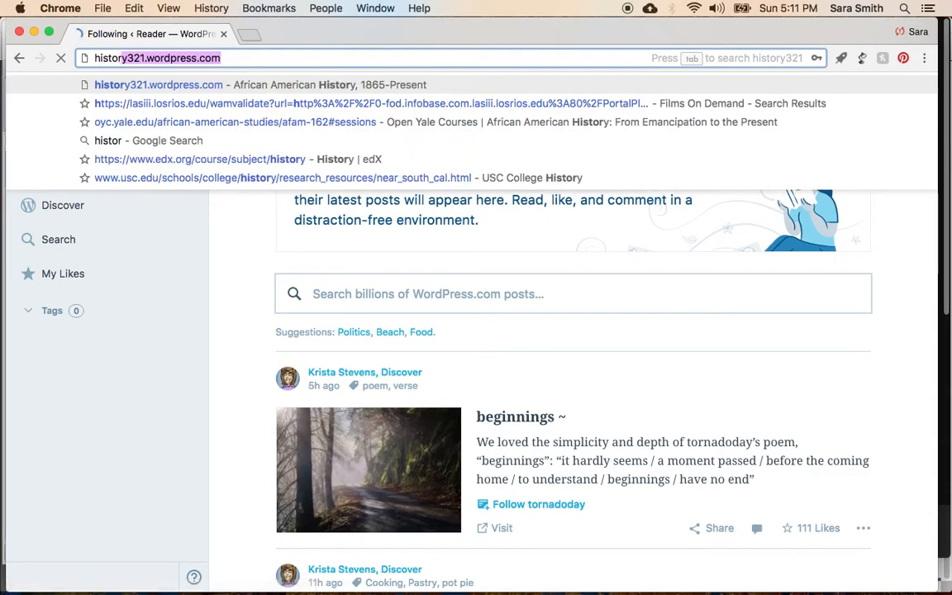
pyautogui.press('Return')
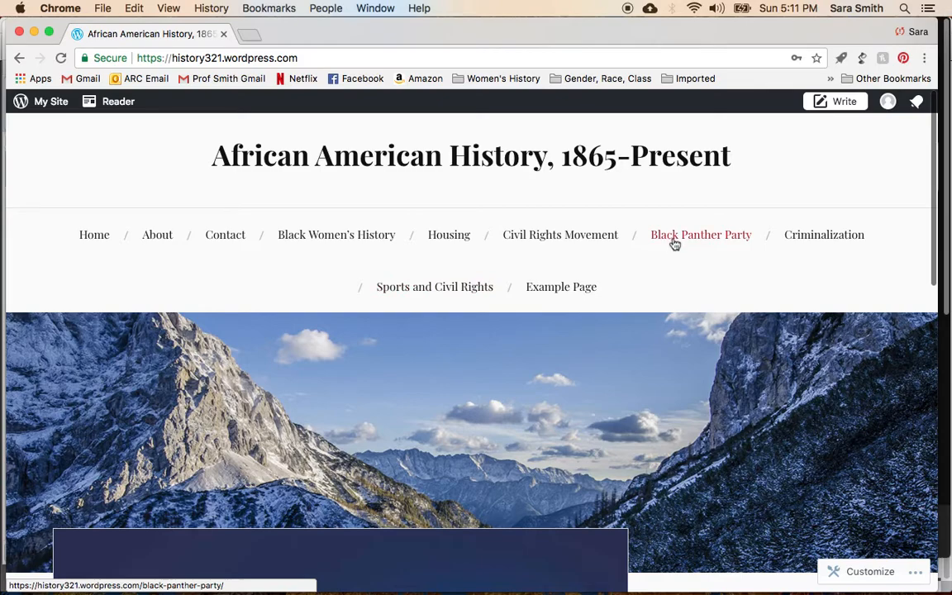
pyautogui.click(542, 291)
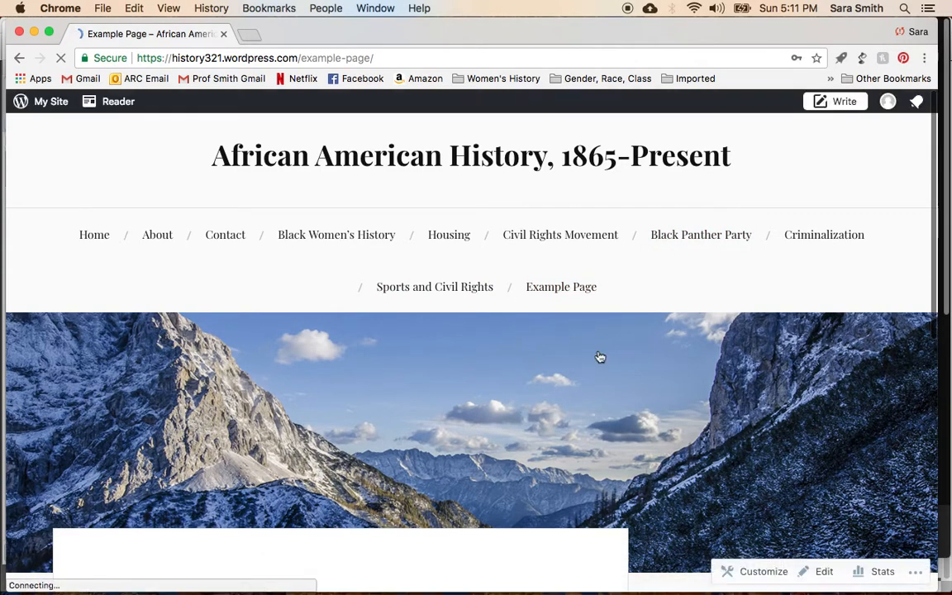
pyautogui.scroll(-5, 260, 365)
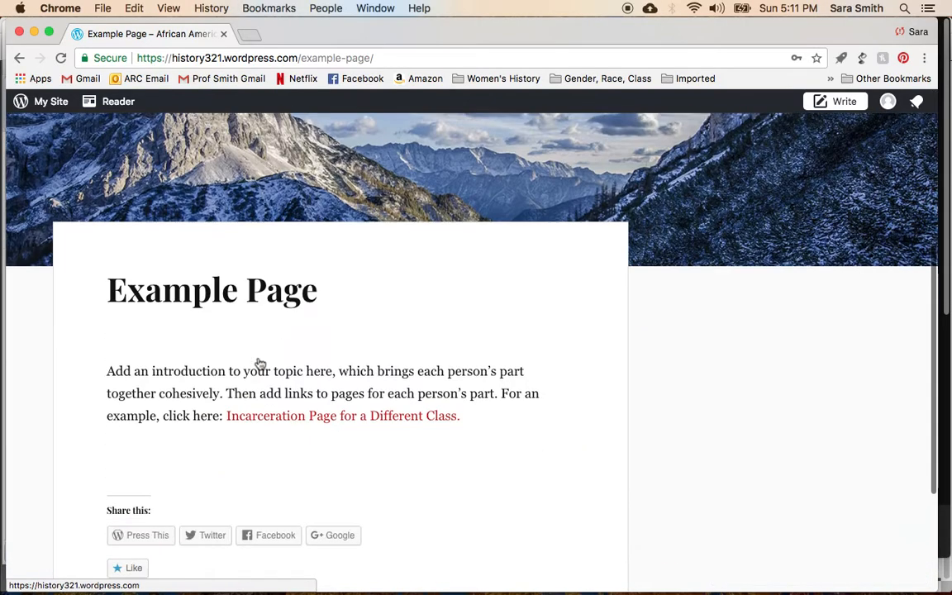
pyautogui.scroll(-1, 260, 364)
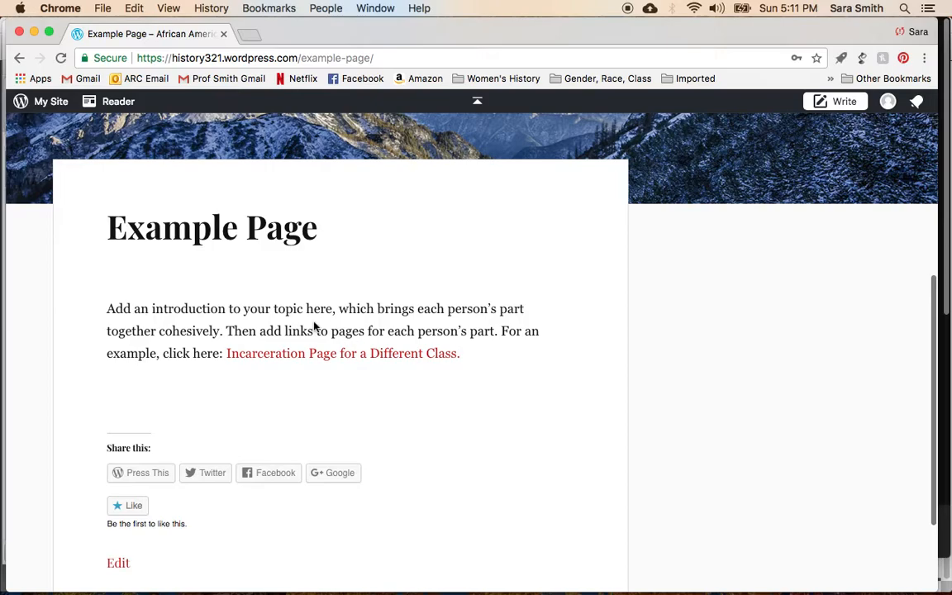
# Open the linked Incarceration page for a different class and examine its introduction, author credits and links to the sub-pages.
pyautogui.click(274, 355)
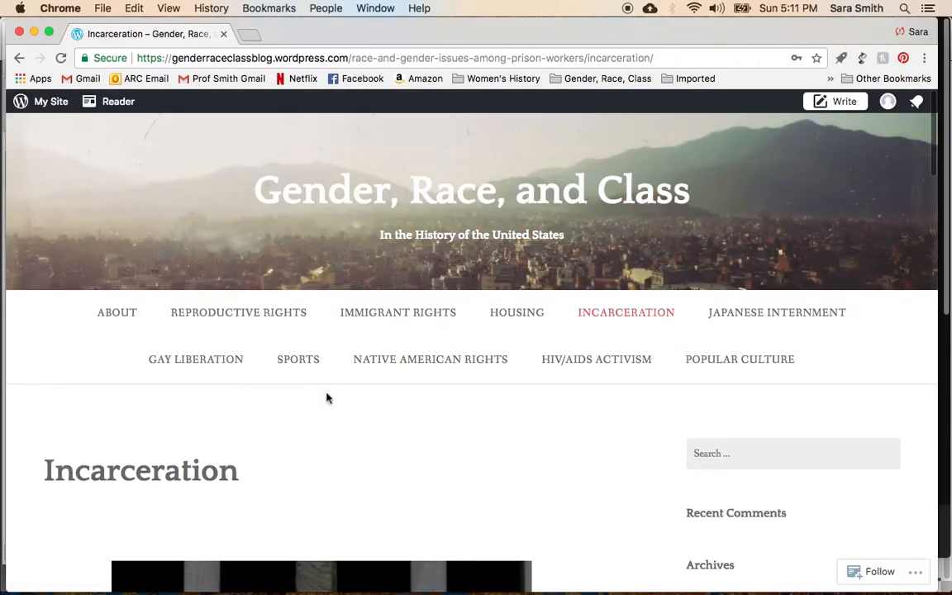
pyautogui.scroll(-1, 430, 475)
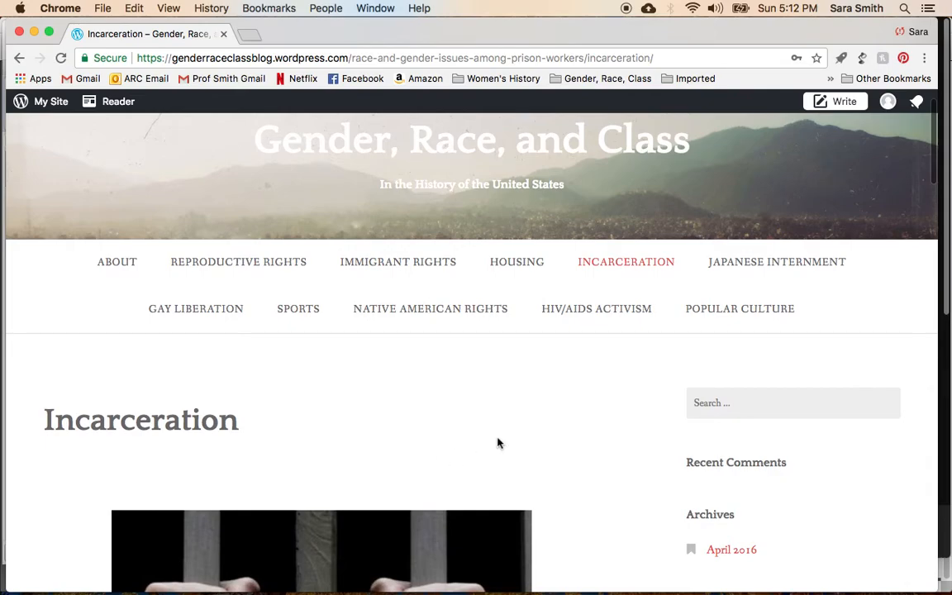
pyautogui.scroll(-4, 498, 442)
pyautogui.scroll(5, 497, 443)
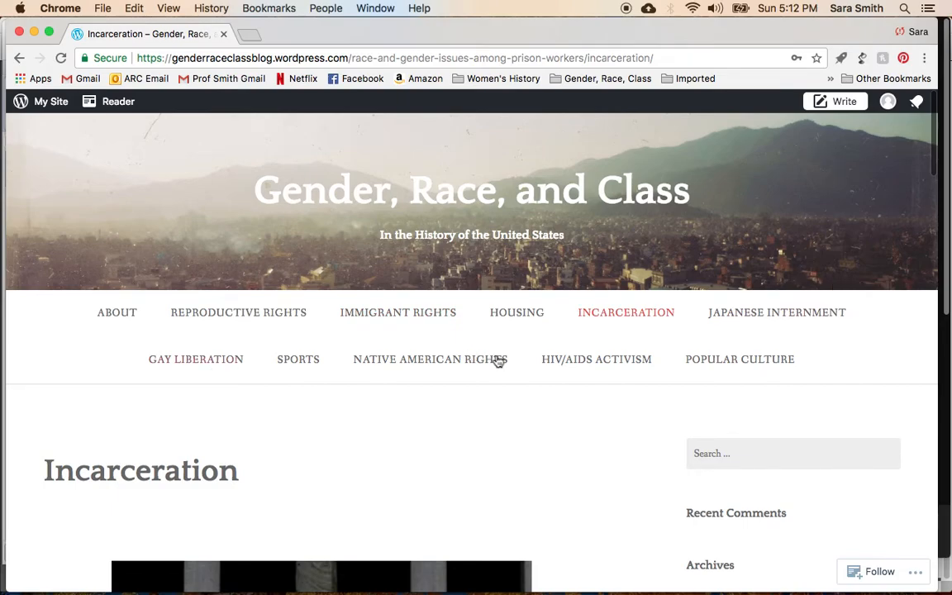
pyautogui.scroll(-1, 463, 439)
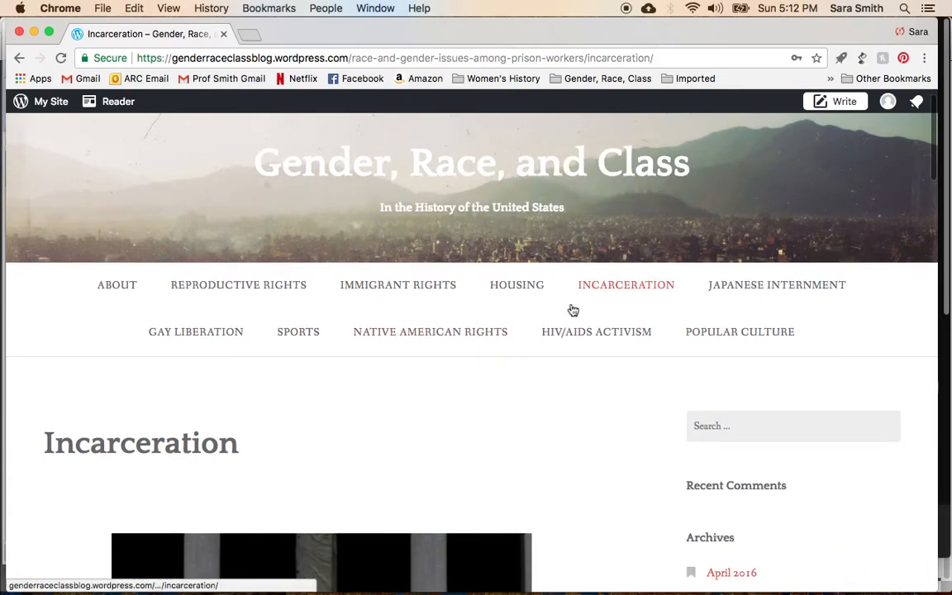
pyautogui.scroll(-8, 559, 384)
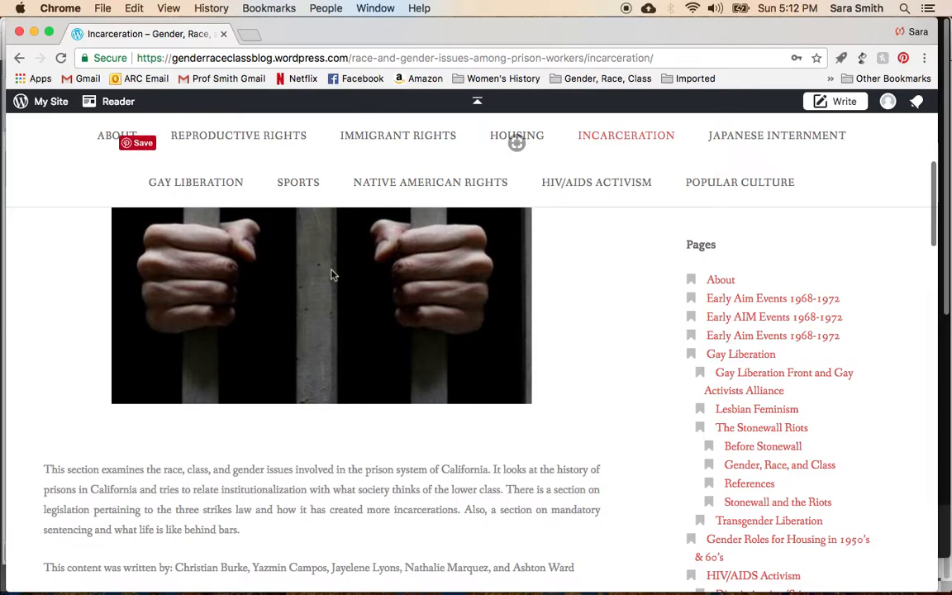
pyautogui.scroll(-3, 242, 394)
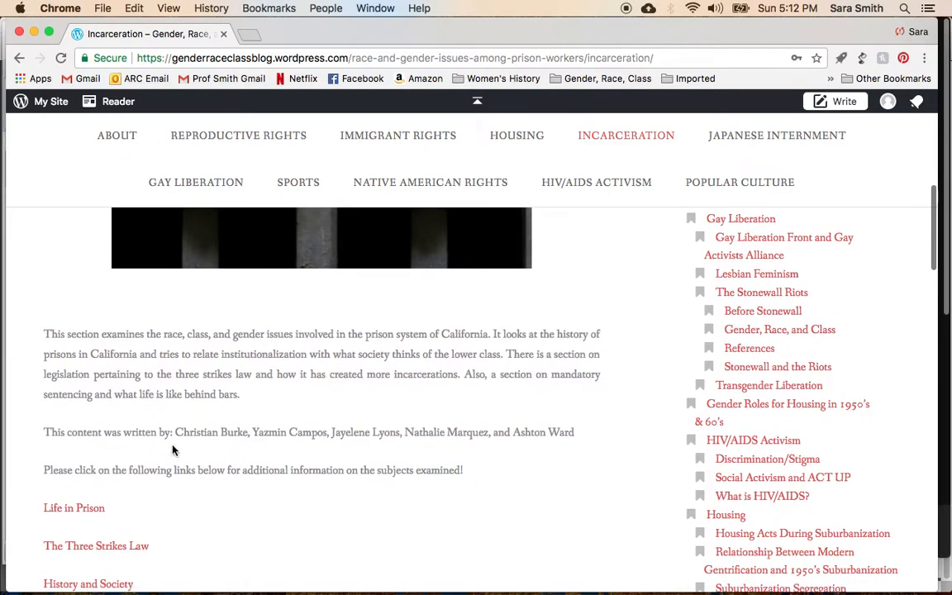
pyautogui.scroll(-3, 172, 450)
pyautogui.scroll(-3, 279, 415)
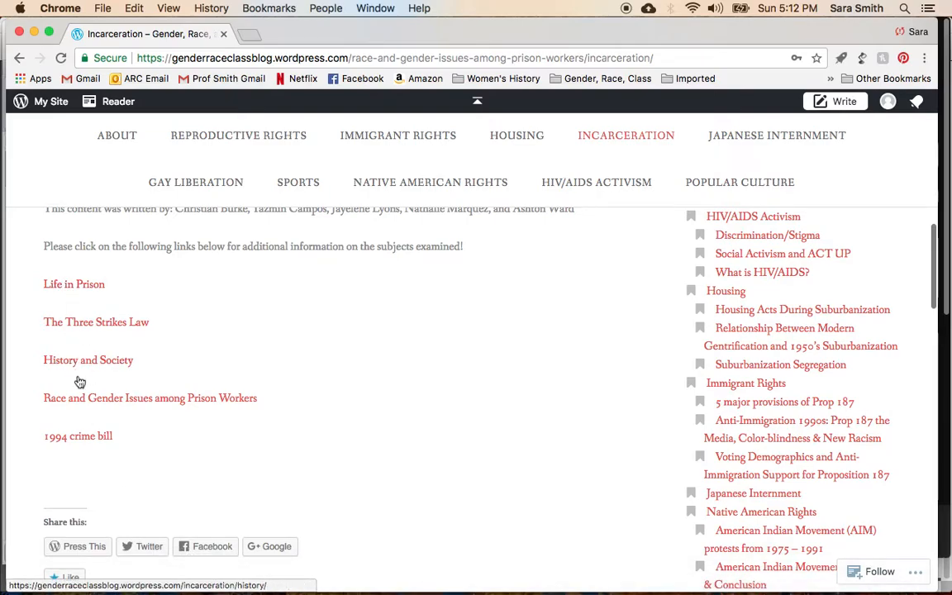
pyautogui.scroll(10, 328, 232)
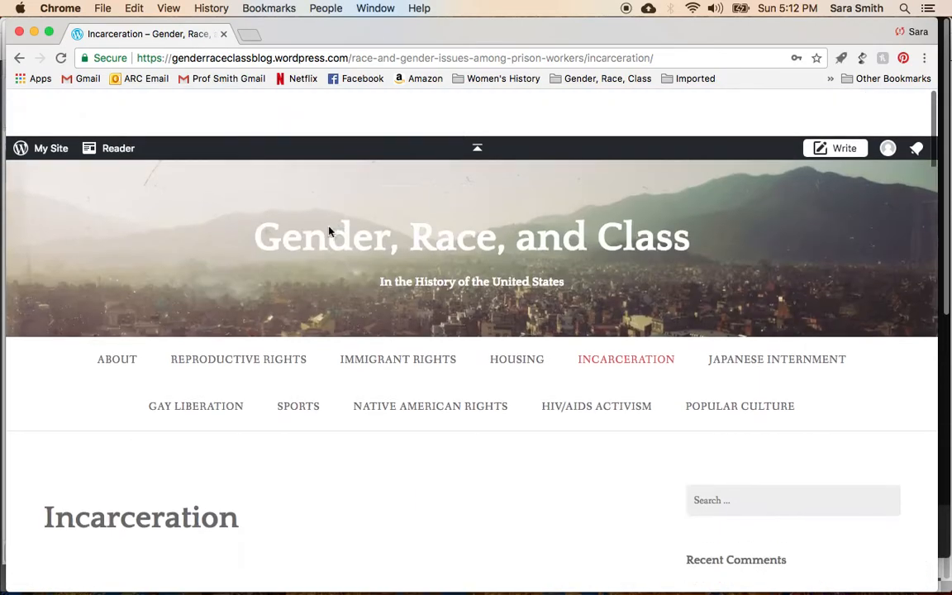
# Return to the Example Page of the African American History site and open the site's list of pages.
pyautogui.click(19, 58)
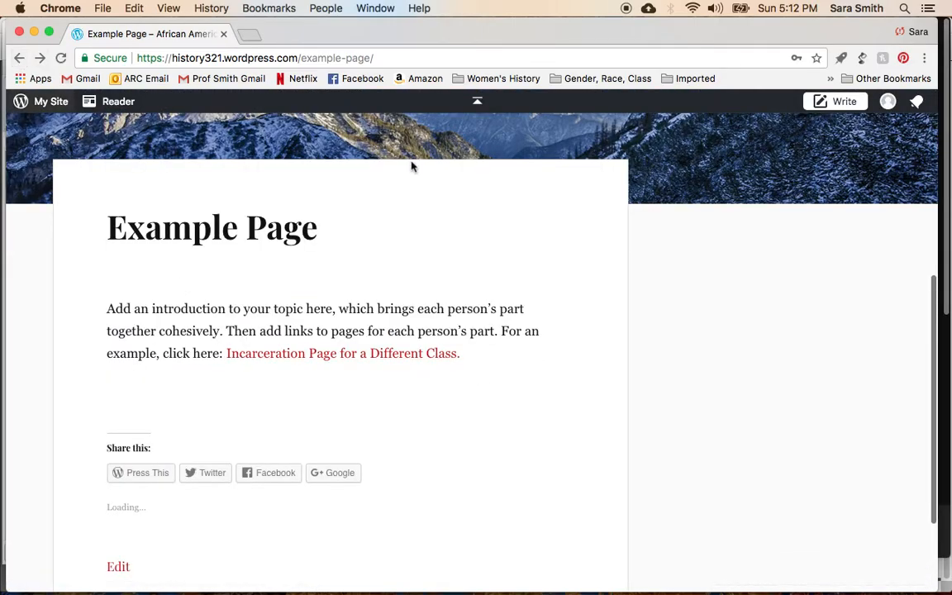
pyautogui.scroll(8, 411, 165)
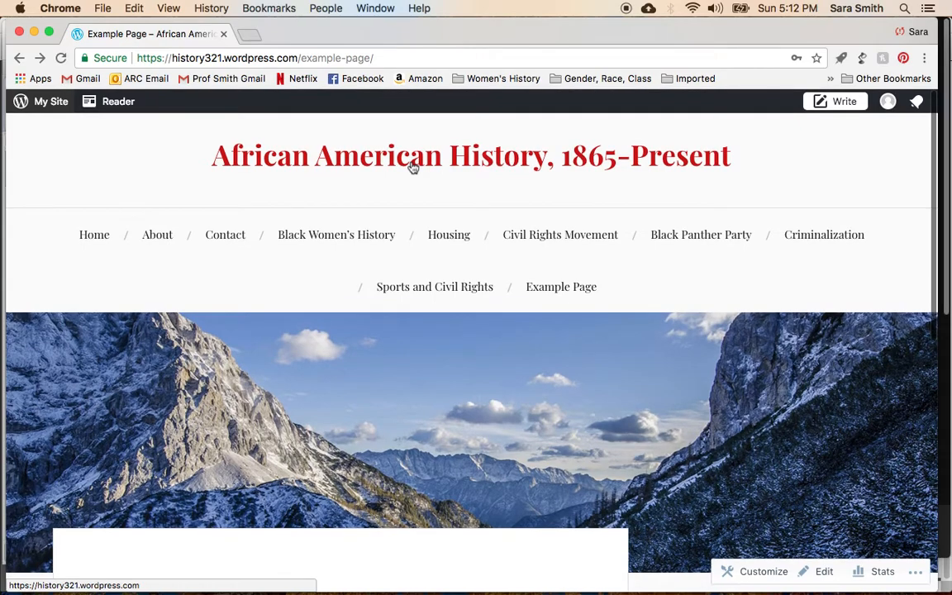
pyautogui.click(43, 108)
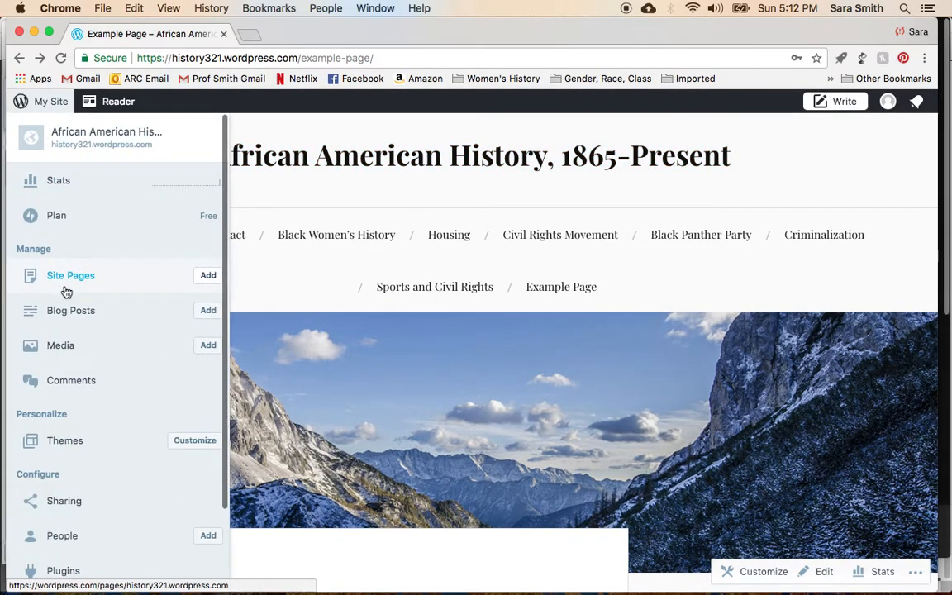
pyautogui.click(57, 282)
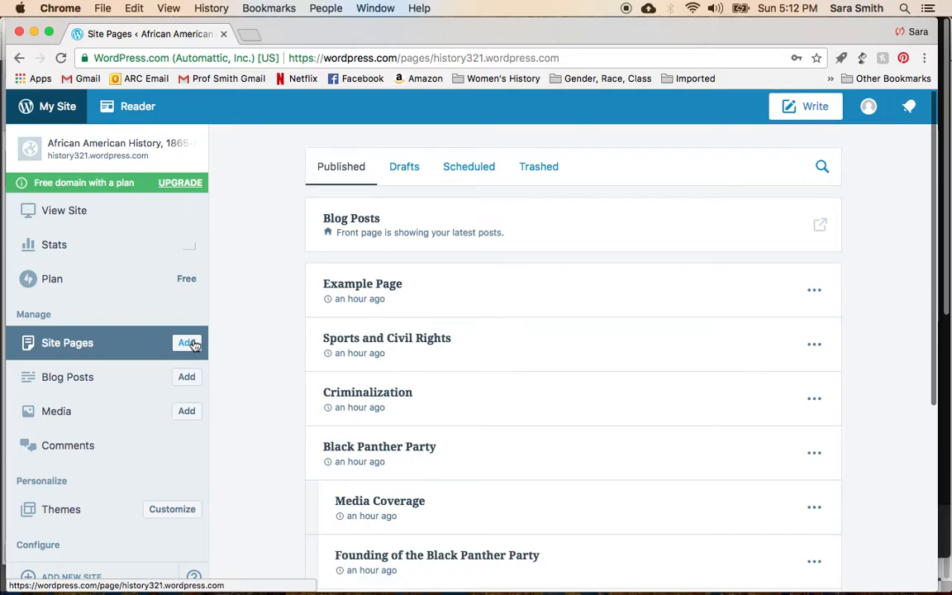
# Add a new site page titled "Redlining".
pyautogui.click(191, 343)
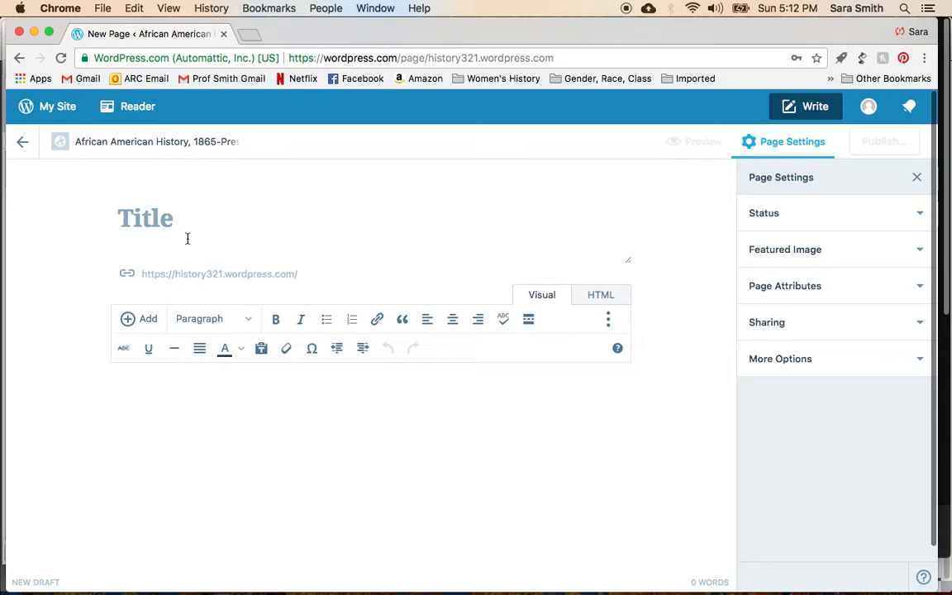
pyautogui.write('REd')
pyautogui.press('BackSpace')
pyautogui.press('BackSpace')
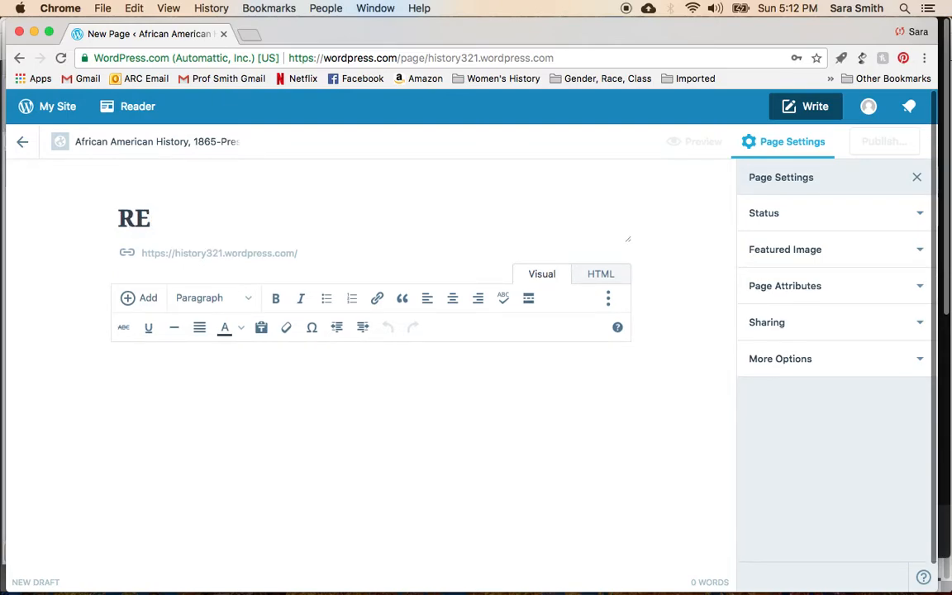
pyautogui.write('edlining')
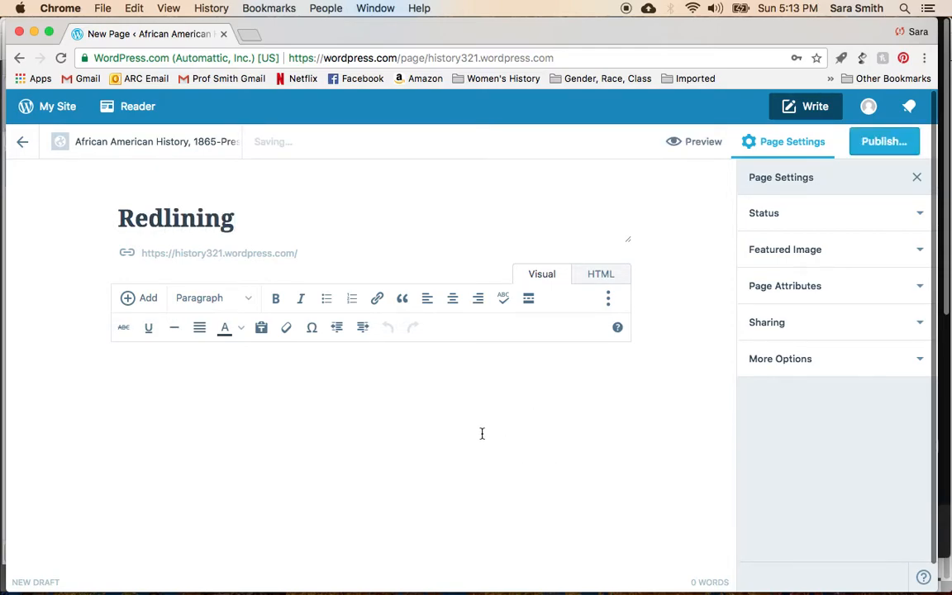
# Set Housing as the parent page of the Redlining page and publish it.
pyautogui.scroll(-1, 501, 427)
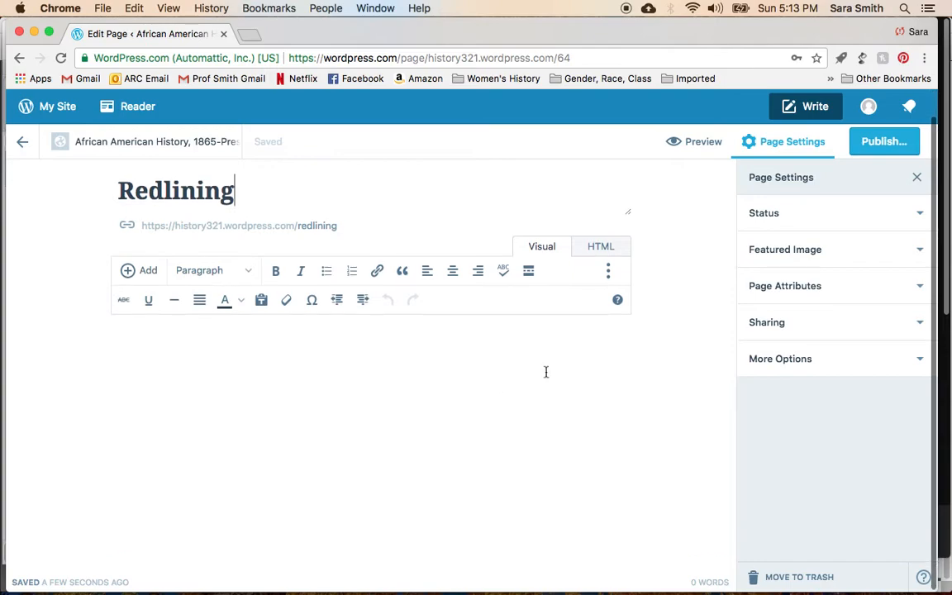
pyautogui.click(844, 293)
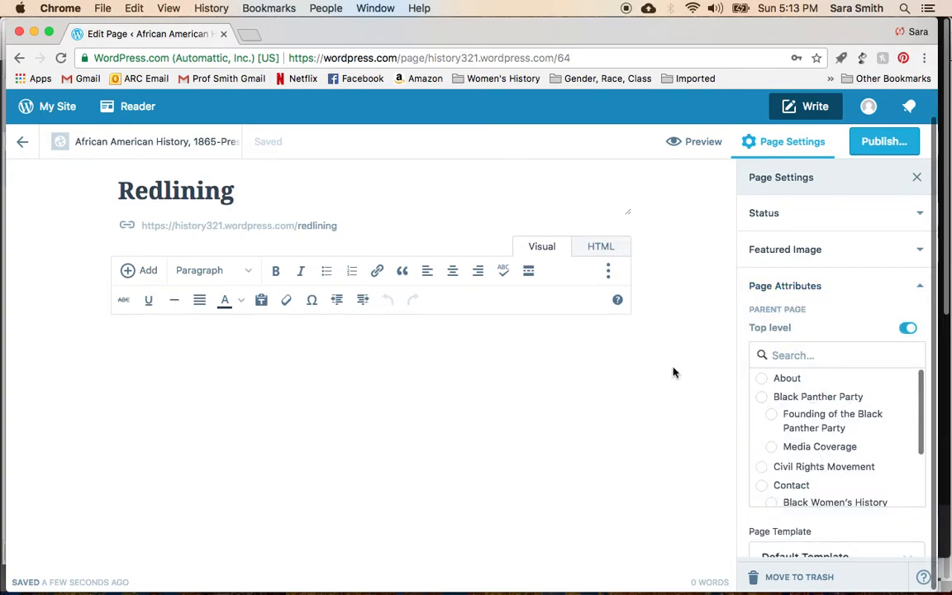
pyautogui.scroll(-2, 854, 406)
pyautogui.scroll(-4, 808, 456)
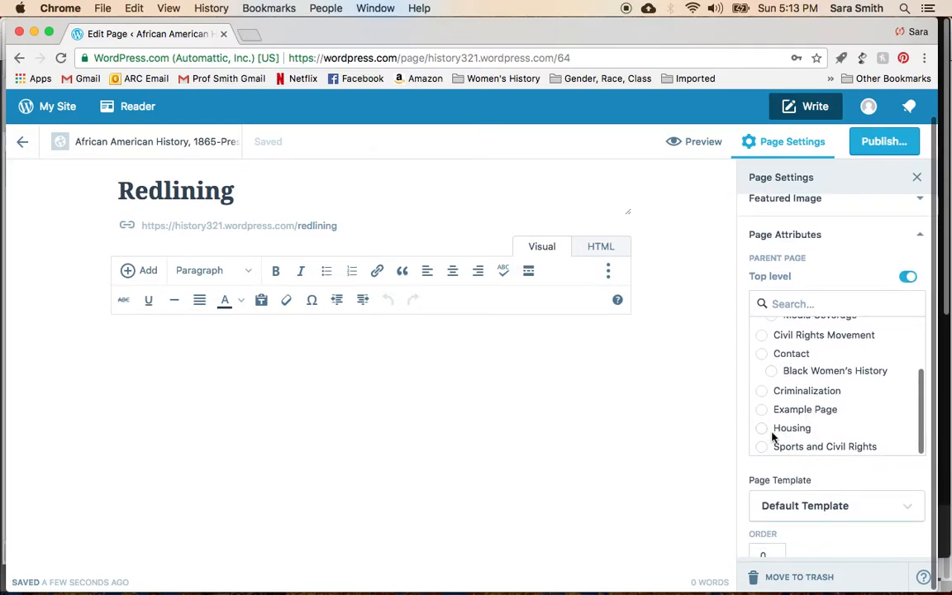
pyautogui.click(762, 429)
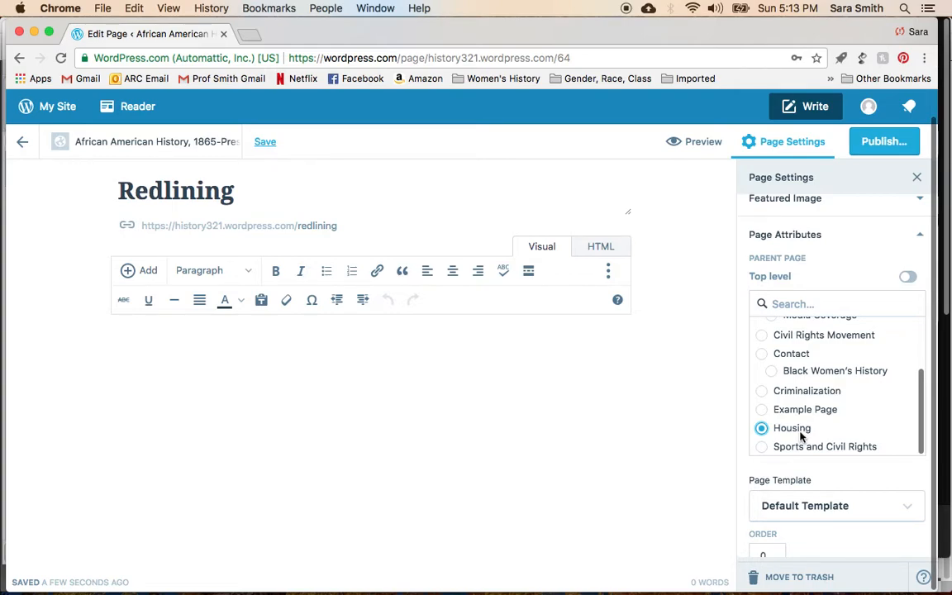
pyautogui.click(894, 152)
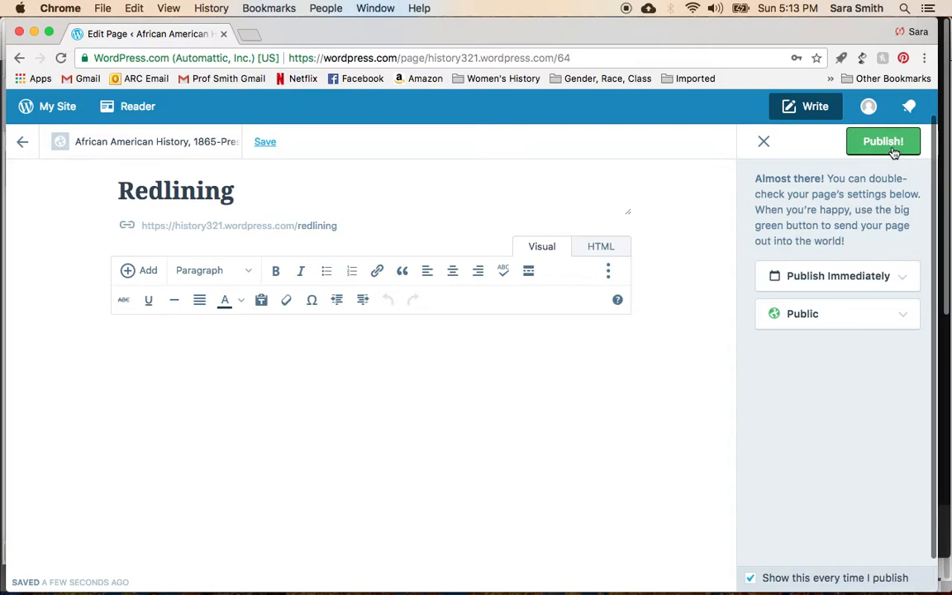
pyautogui.click(893, 152)
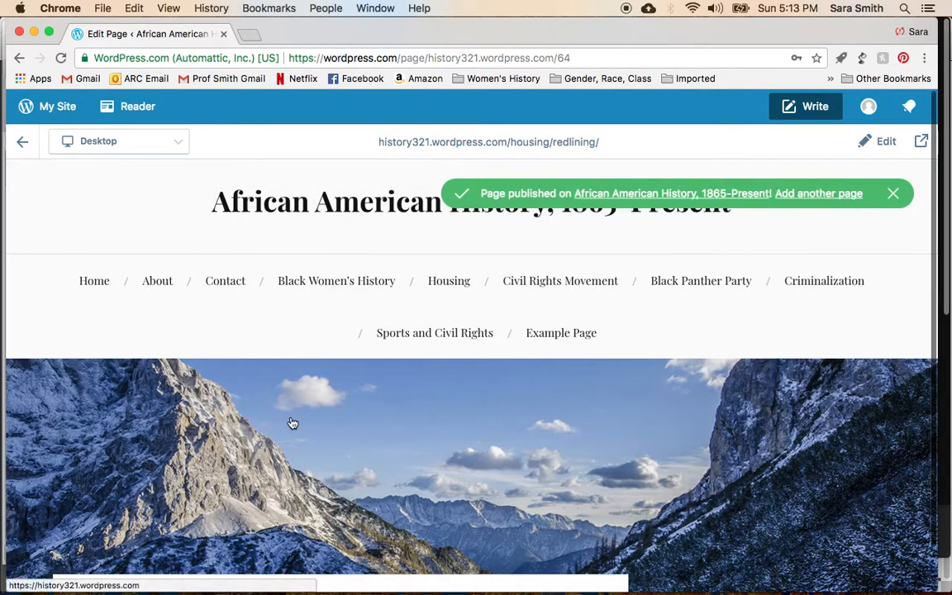
# Open the Housing page from the published preview and switch to editing it, leaving the current page.
pyautogui.click(451, 285)
pyautogui.click(450, 283)
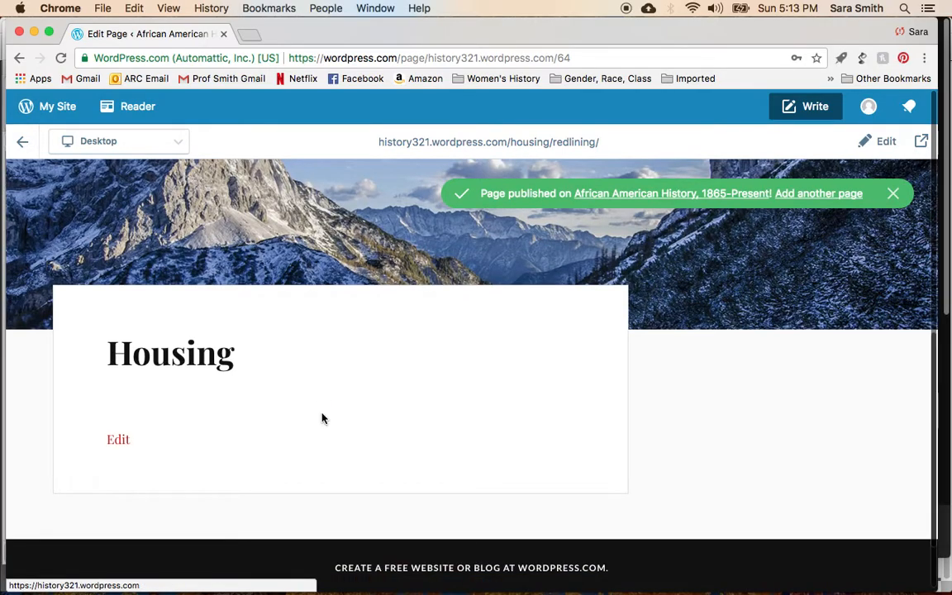
pyautogui.click(114, 443)
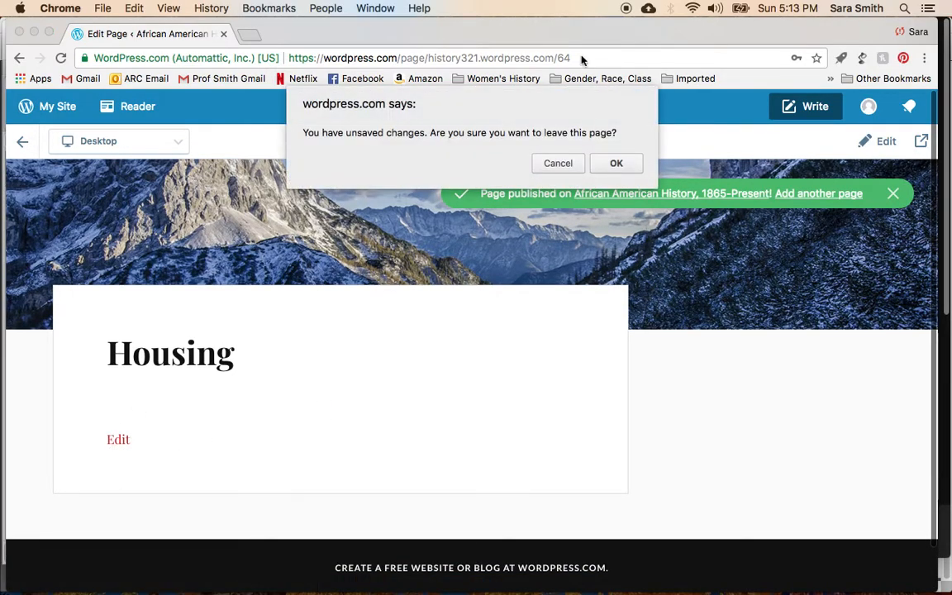
pyautogui.click(616, 164)
# Add the text "The history of redlining" to the Housing page and link it to the existing Redlining page.
pyautogui.scroll(-1, 202, 436)
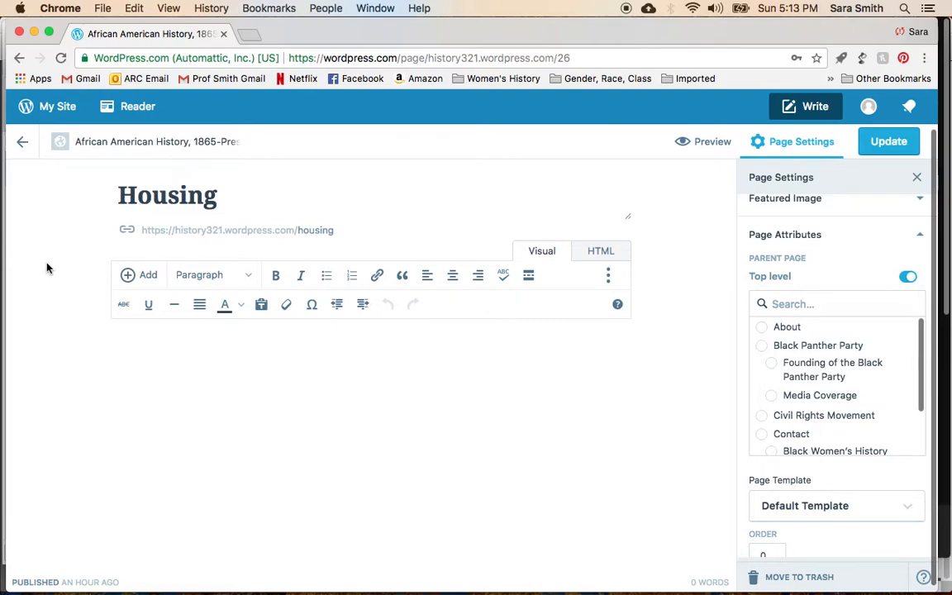
pyautogui.write('The history of redlining')
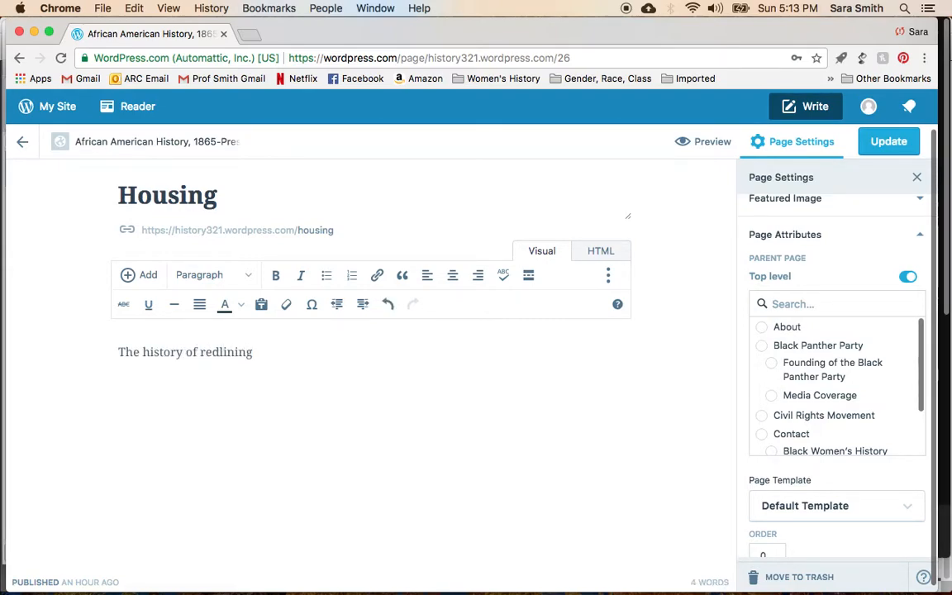
pyautogui.press('super+a')
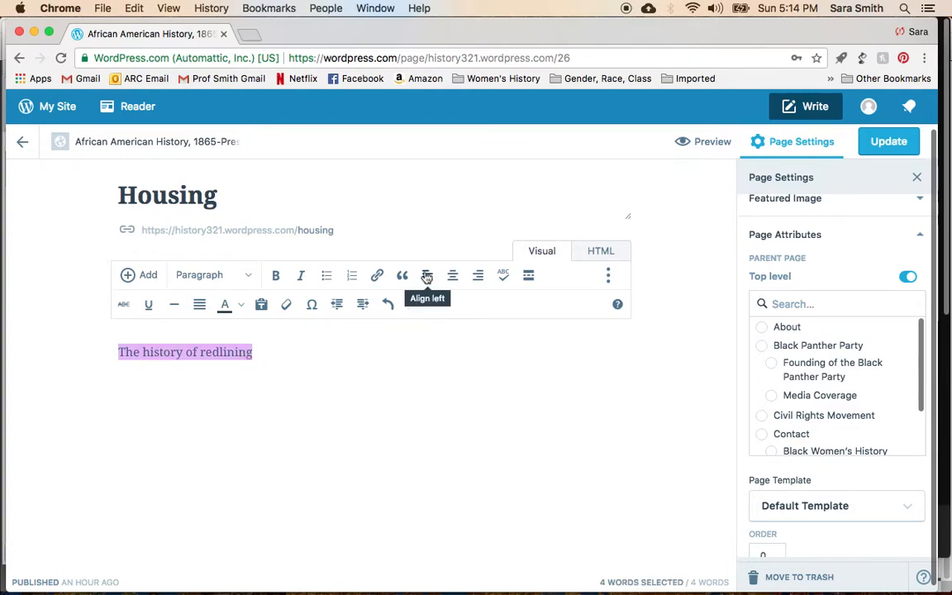
pyautogui.click(380, 278)
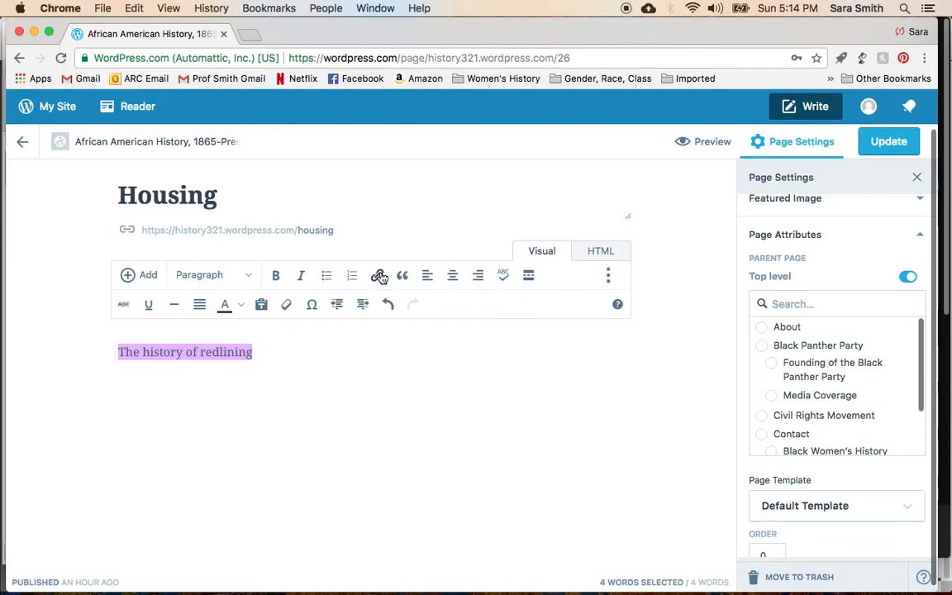
pyautogui.scroll(-5, 426, 405)
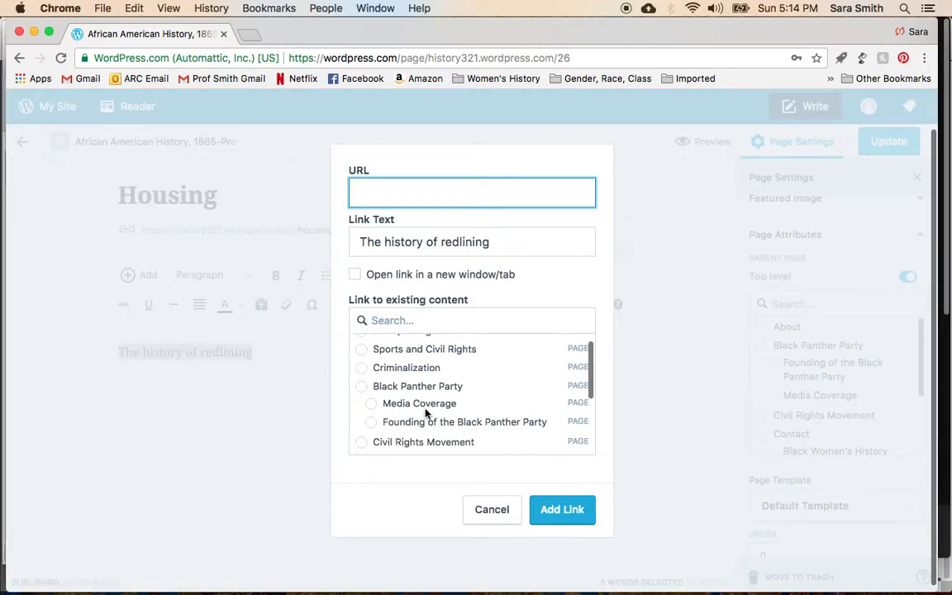
pyautogui.click(372, 387)
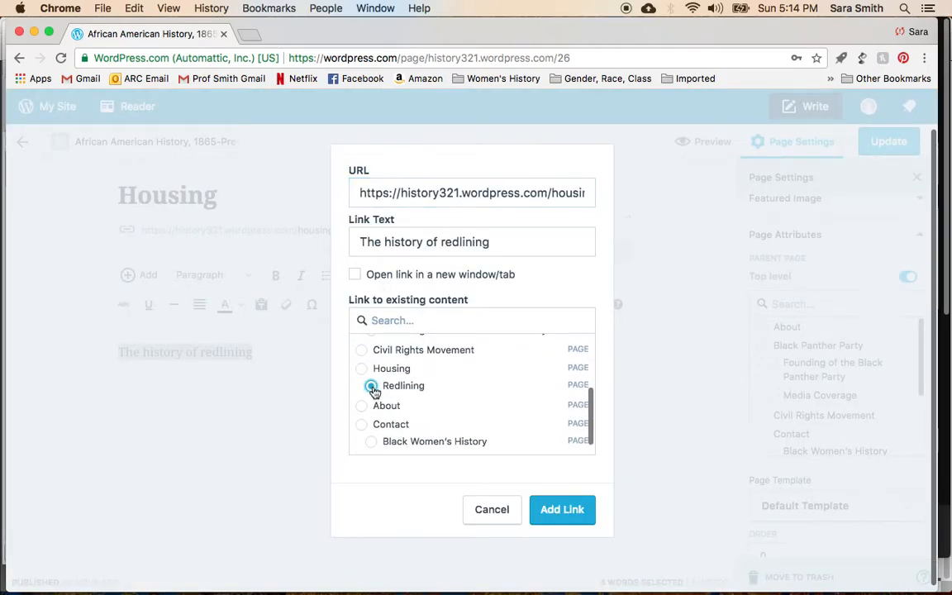
pyautogui.click(565, 520)
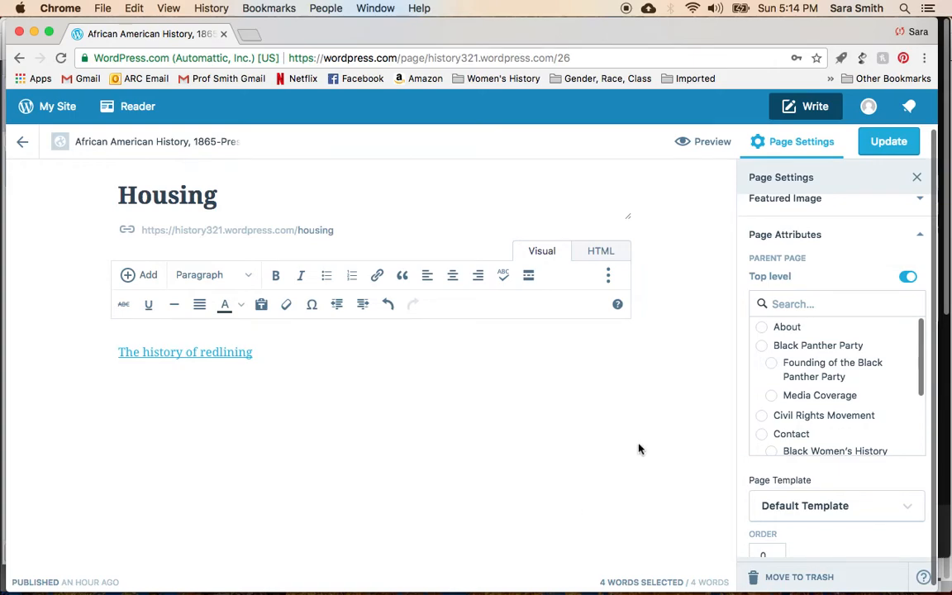
# Update the Housing page, then follow its redlining link in the preview and open the Redlining page for editing.
pyautogui.scroll(-2, 810, 321)
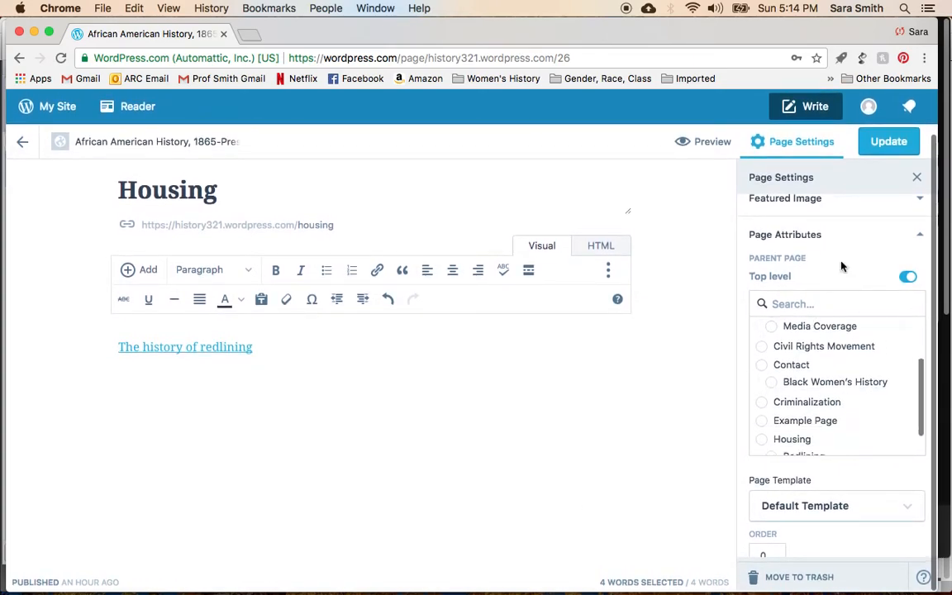
pyautogui.click(883, 148)
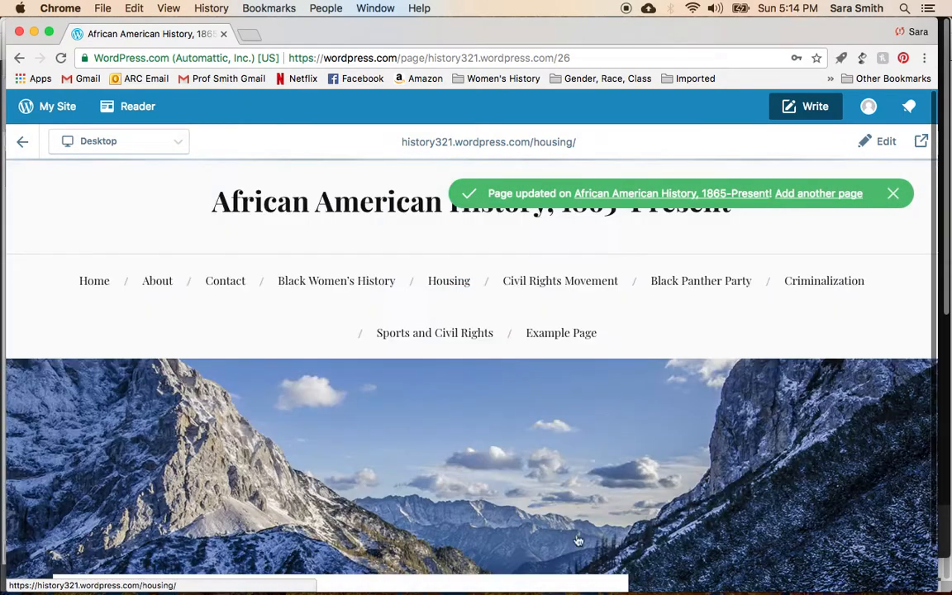
pyautogui.scroll(-5, 204, 455)
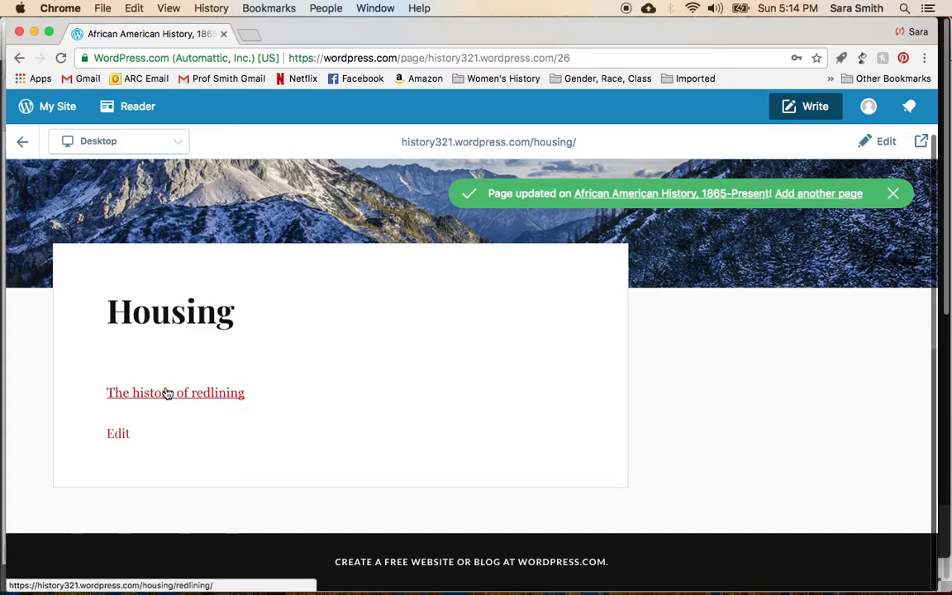
pyautogui.scroll(5, 168, 397)
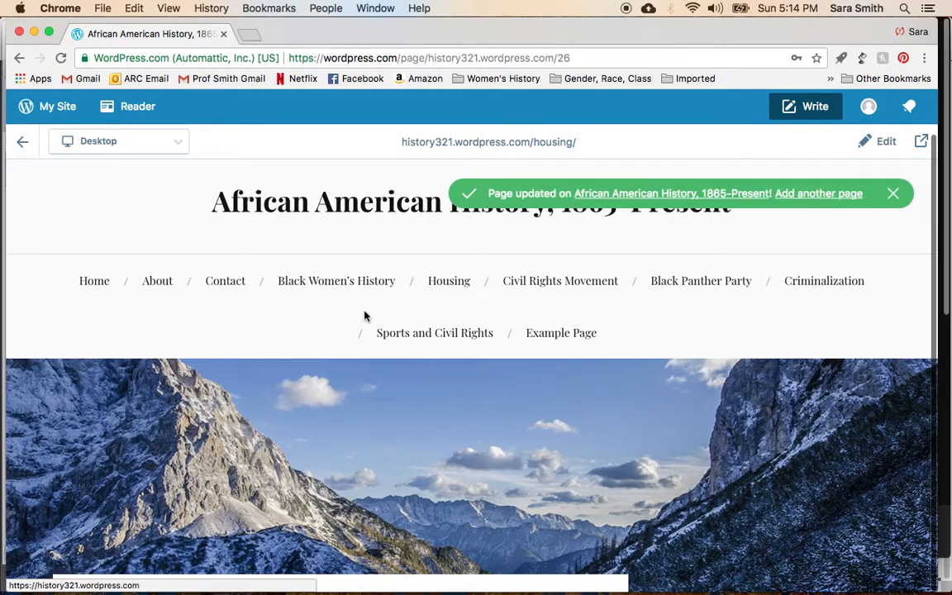
pyautogui.scroll(-5, 364, 316)
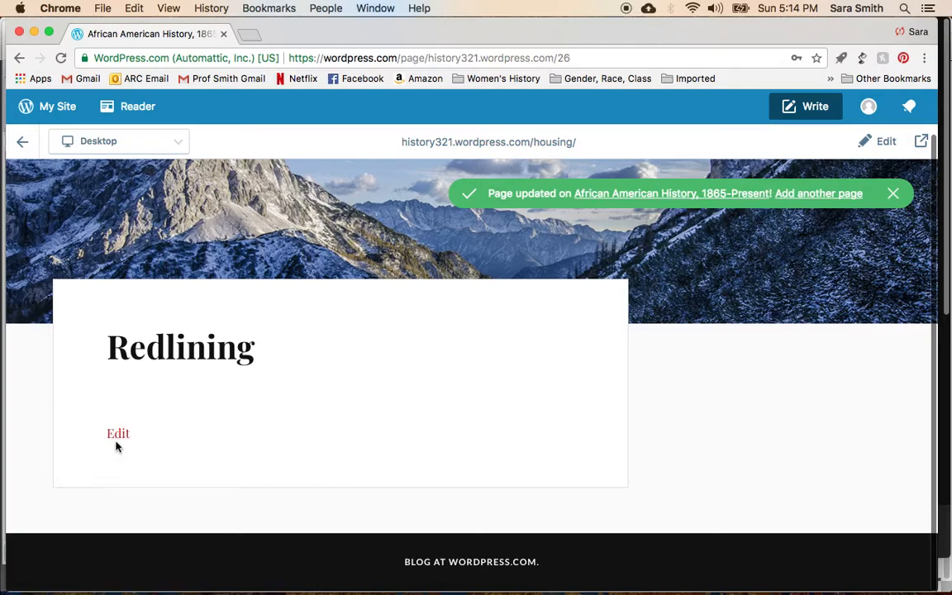
pyautogui.click(118, 435)
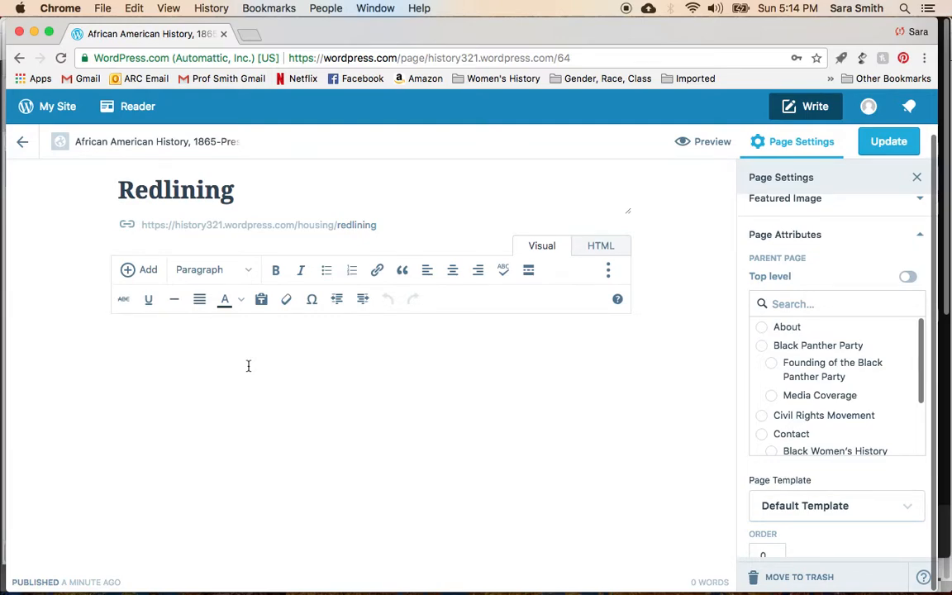
# Search Google Images for "redlining maps" in a new browser tab and open the Los Angeles map result.
pyautogui.click(252, 37)
pyautogui.write('redlining map')
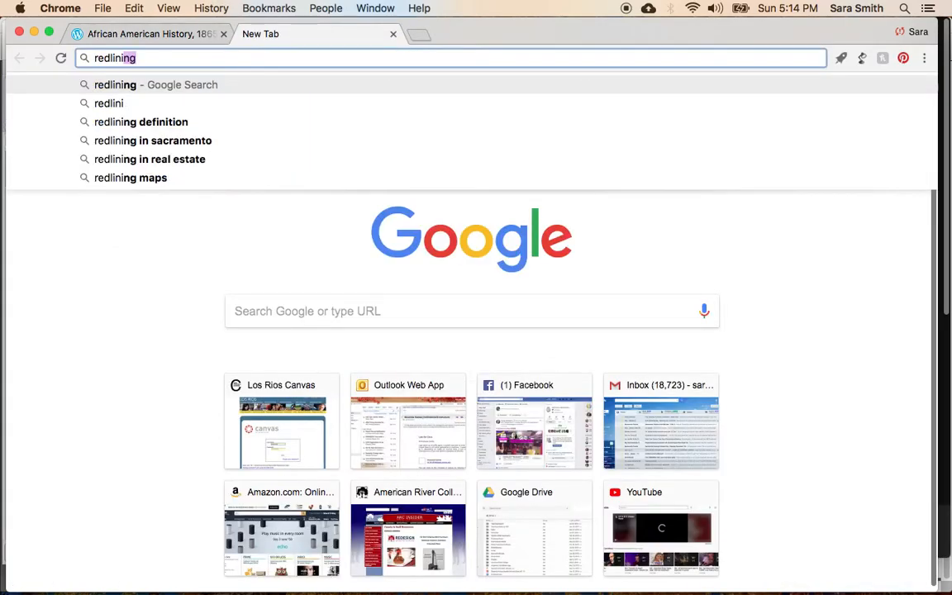
pyautogui.press('Return')
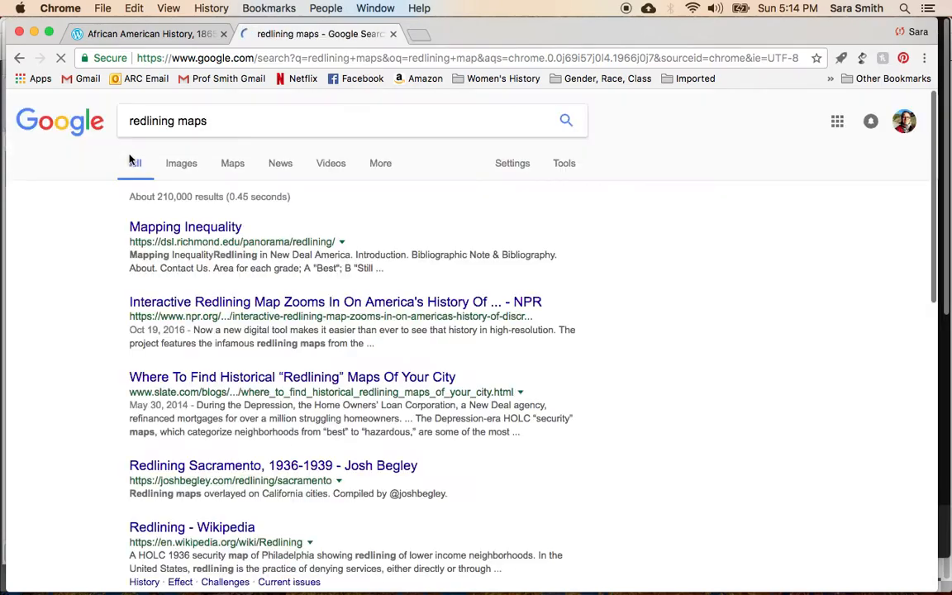
pyautogui.click(175, 166)
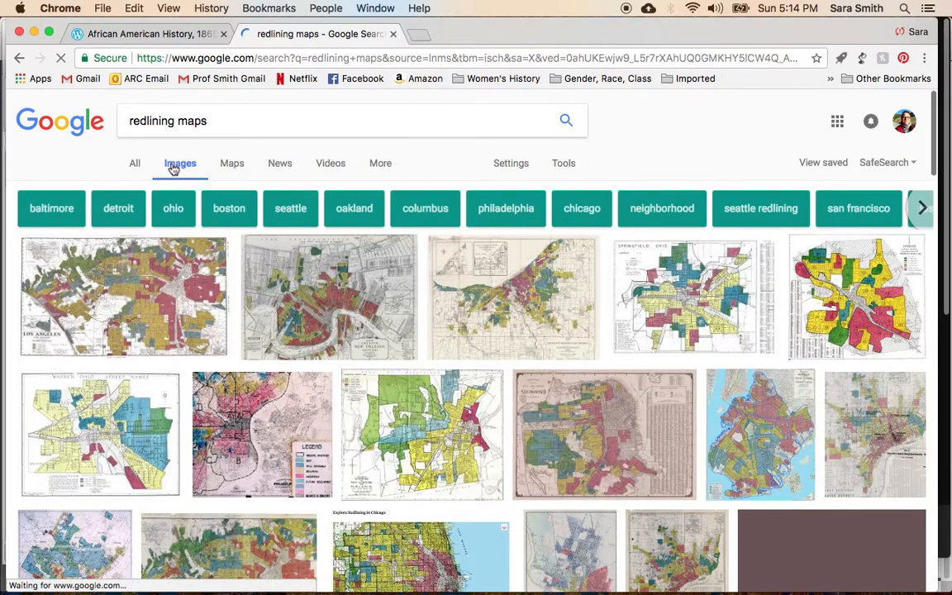
pyautogui.click(143, 269)
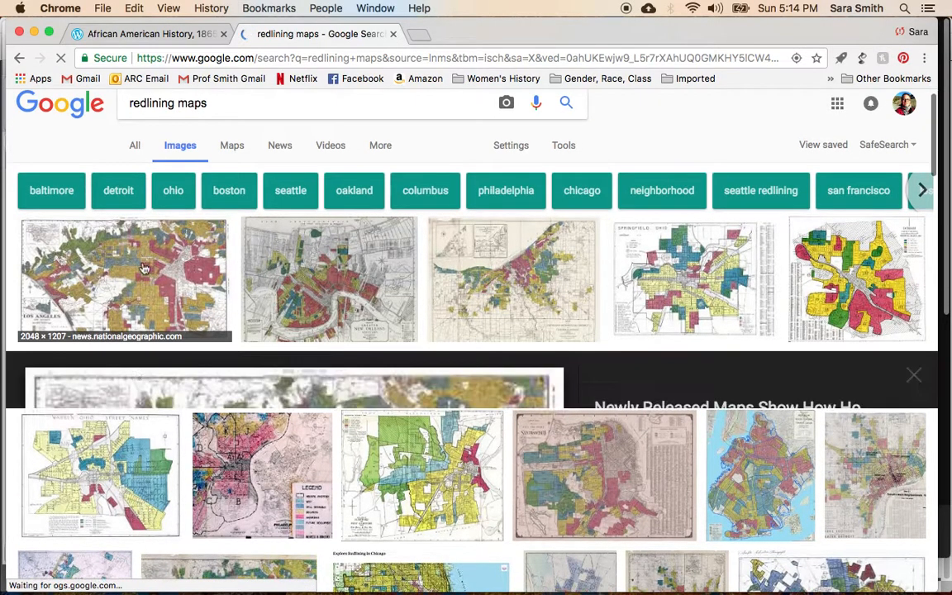
# Save the Los Angeles redlining map to the Desktop as a JPEG image named "redlining".
pyautogui.rightClick(182, 331)
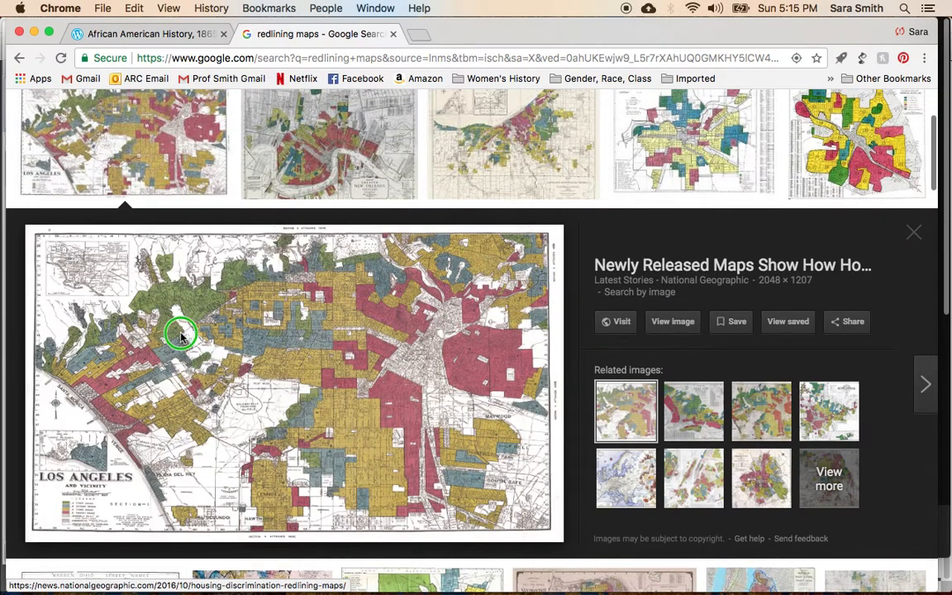
pyautogui.click(232, 445)
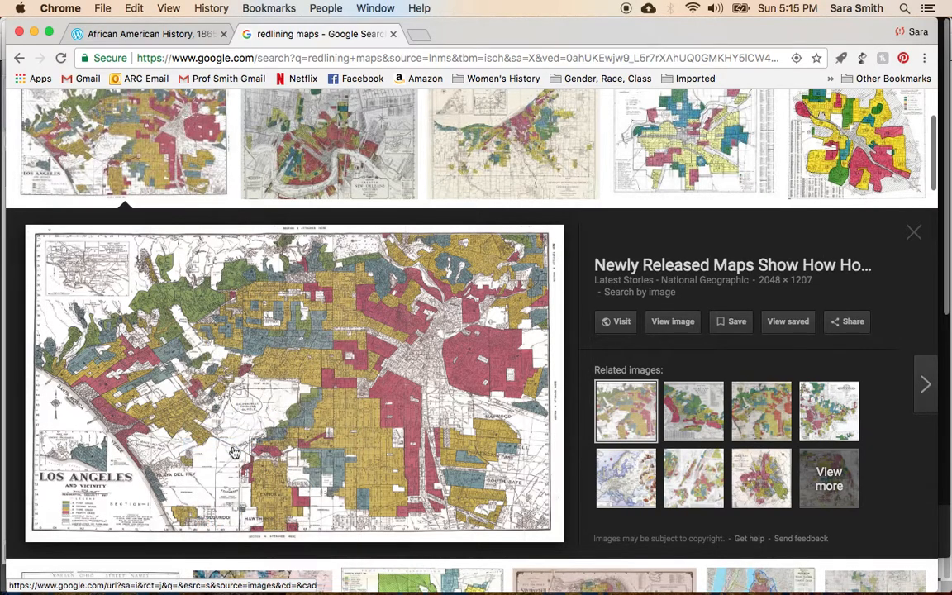
pyautogui.write('redlining')
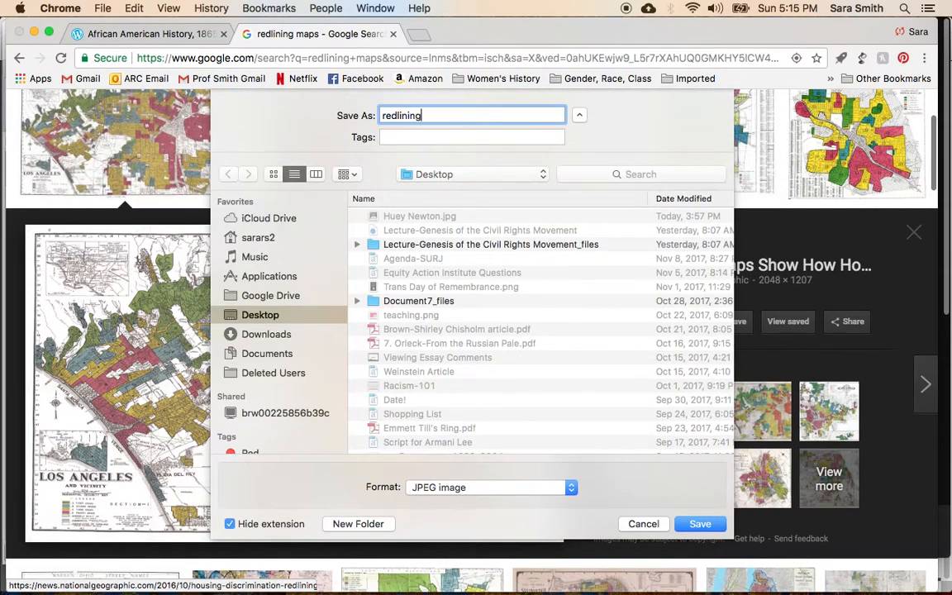
pyautogui.press('Return')
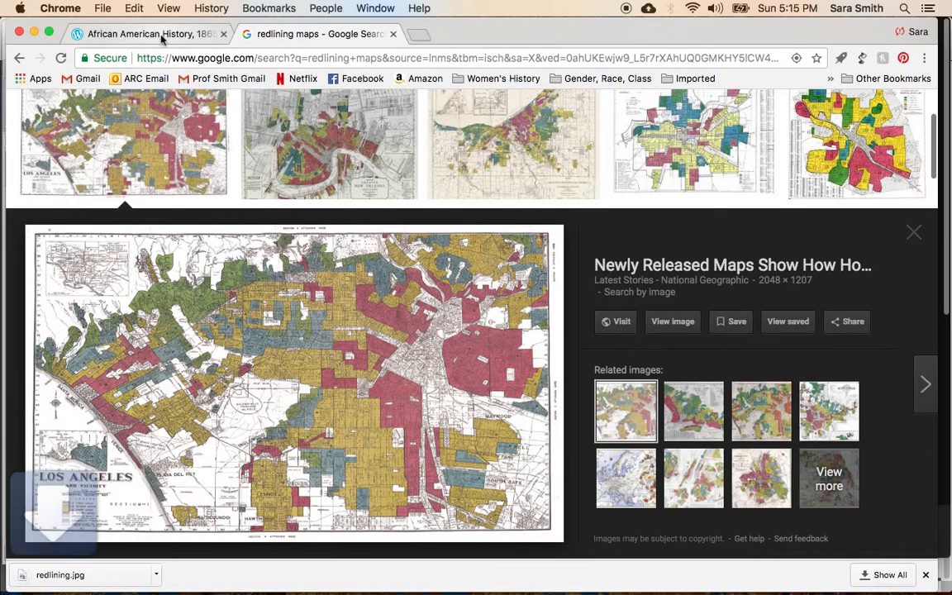
# Upload redlining.jpg from the Desktop to the site's media and insert it into the Redlining page.
pyautogui.click(161, 34)
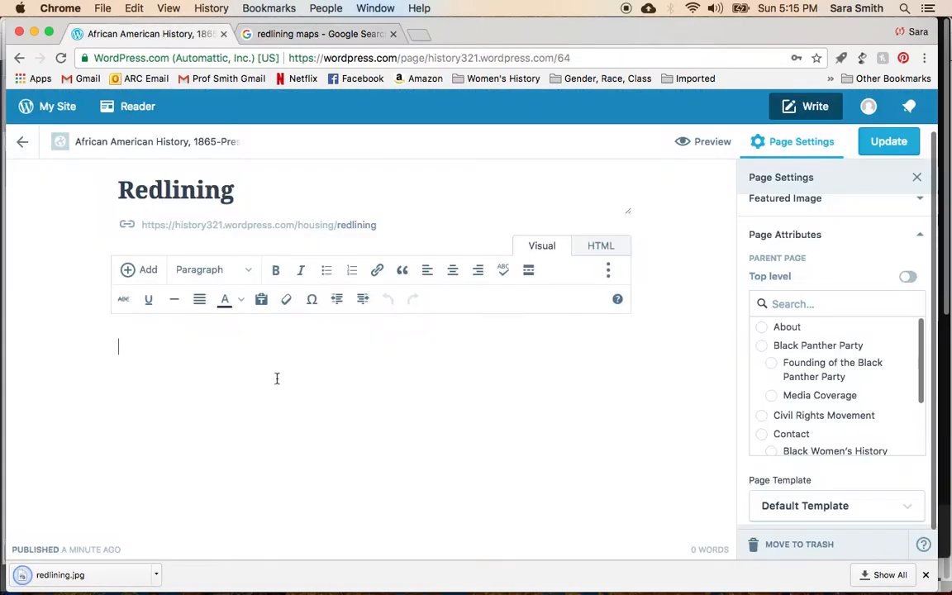
pyautogui.click(148, 273)
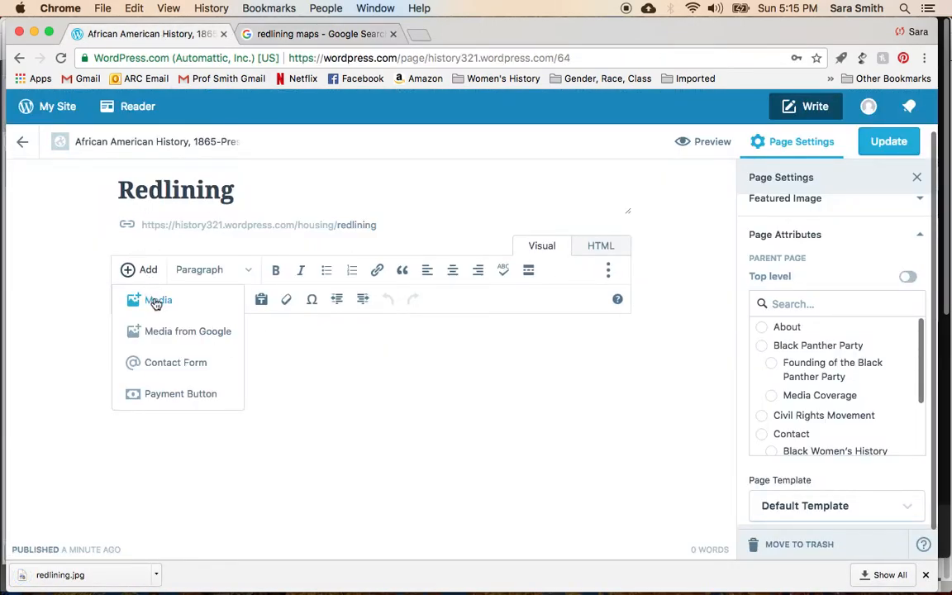
pyautogui.click(155, 302)
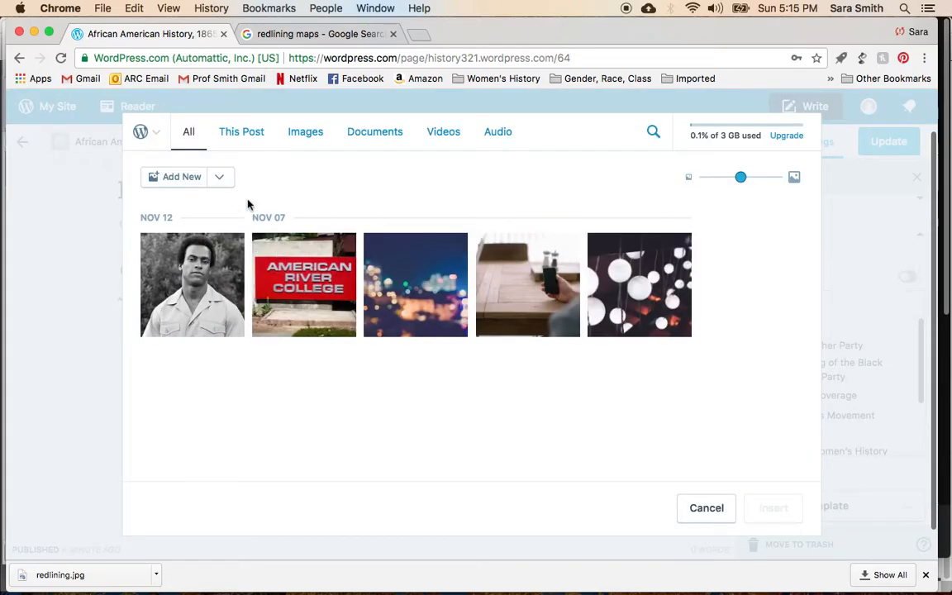
pyautogui.click(181, 179)
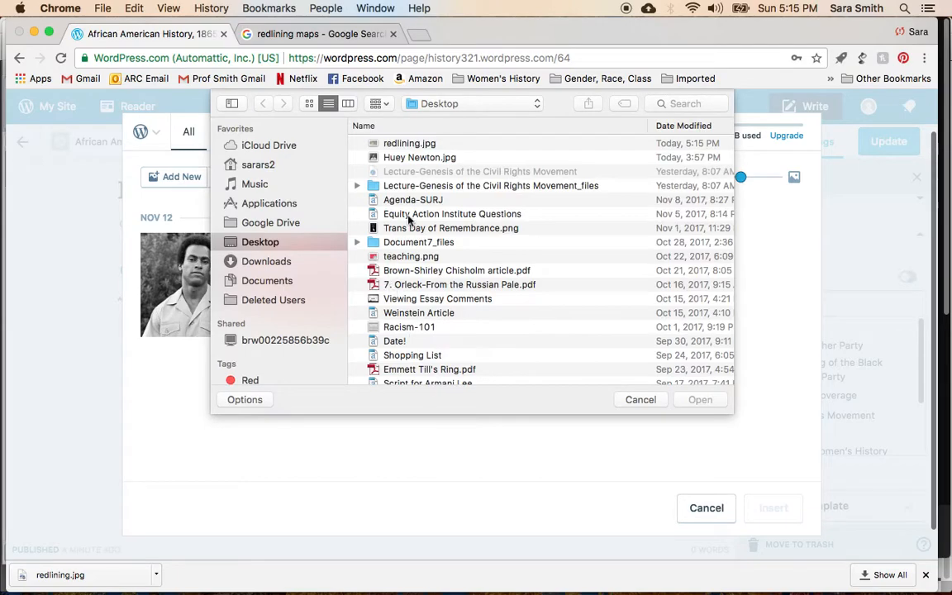
pyautogui.click(397, 144)
pyautogui.click(699, 400)
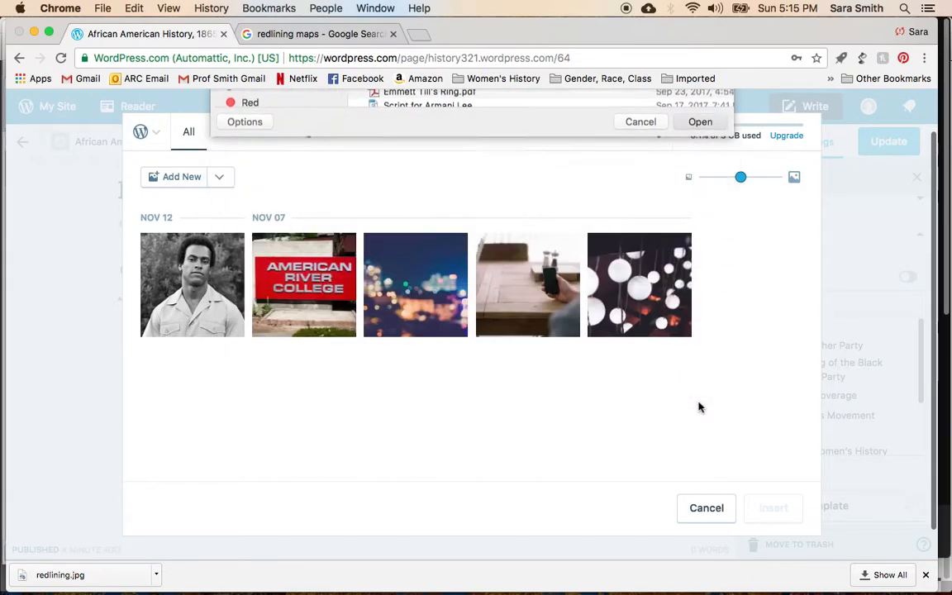
pyautogui.click(776, 509)
# Align the inserted map image to the center and then to the right of the Redlining page.
pyautogui.scroll(-5, 673, 470)
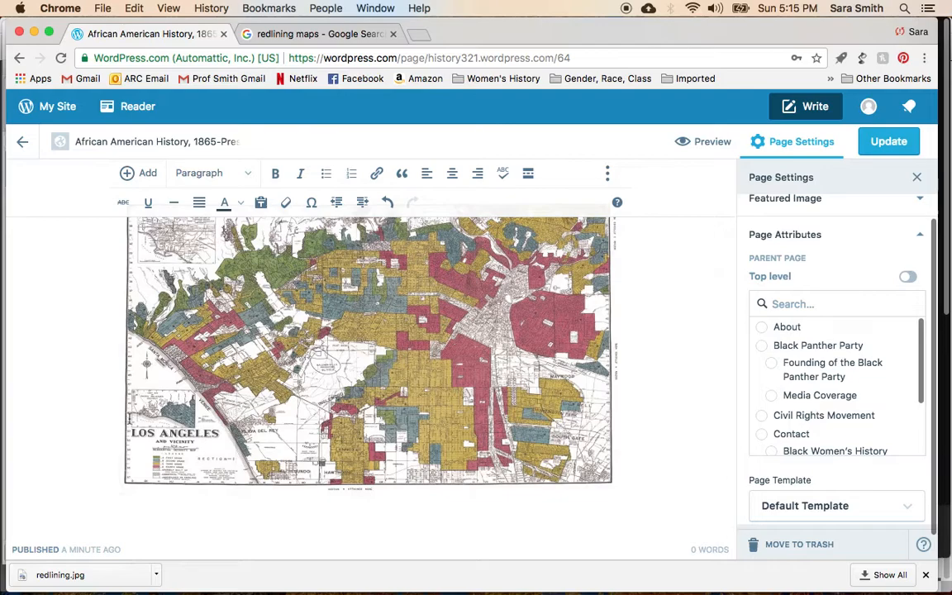
pyautogui.click(467, 404)
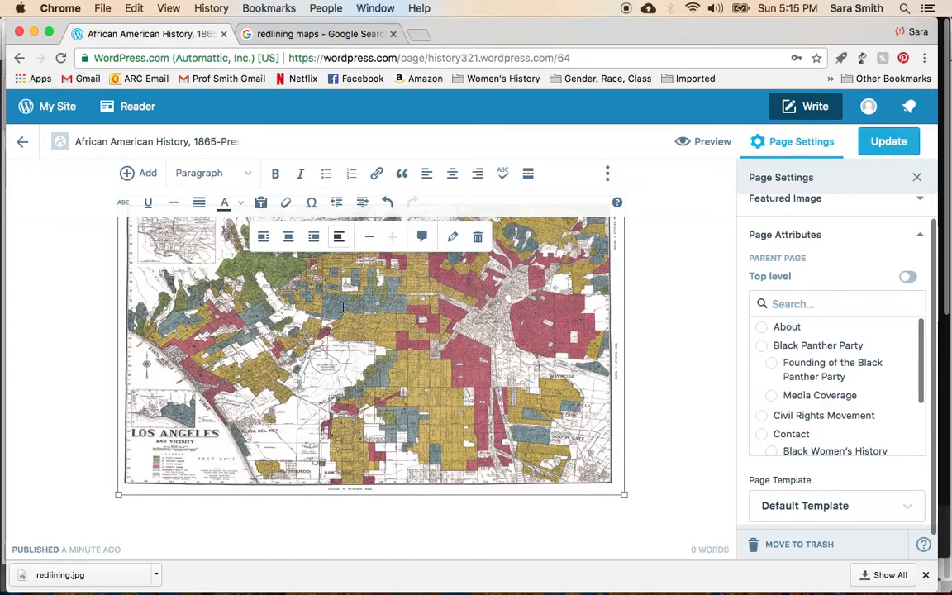
pyautogui.click(289, 237)
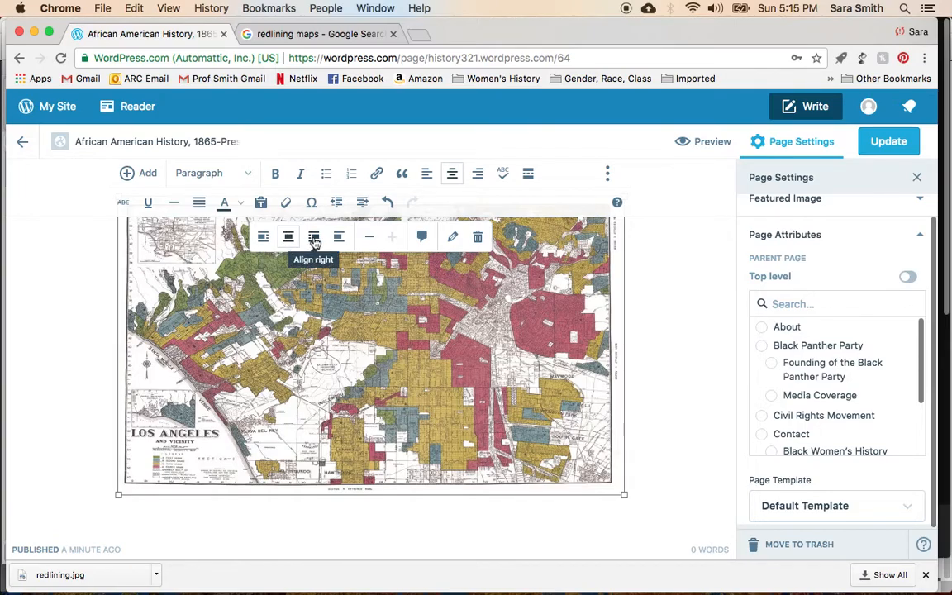
pyautogui.click(314, 238)
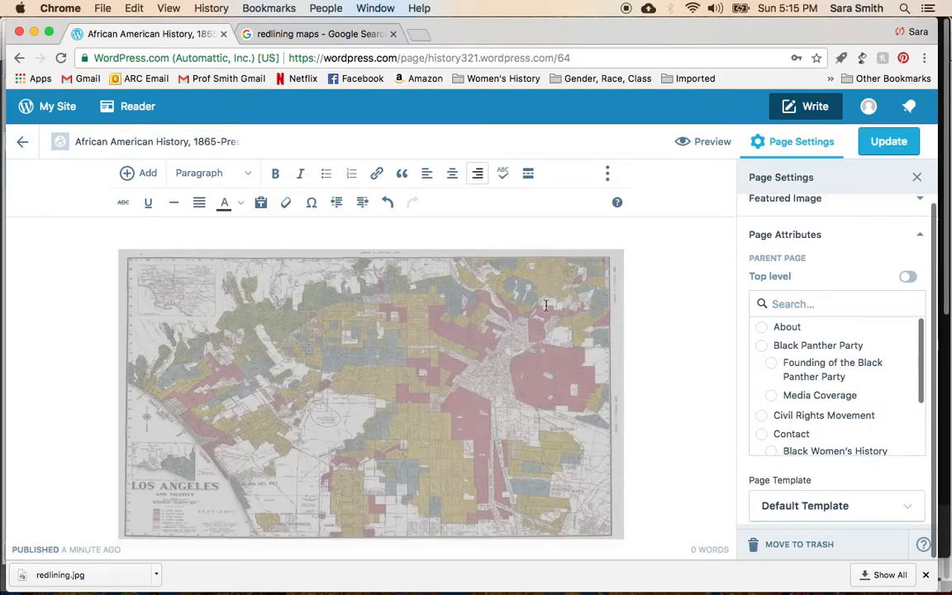
pyautogui.click(514, 236)
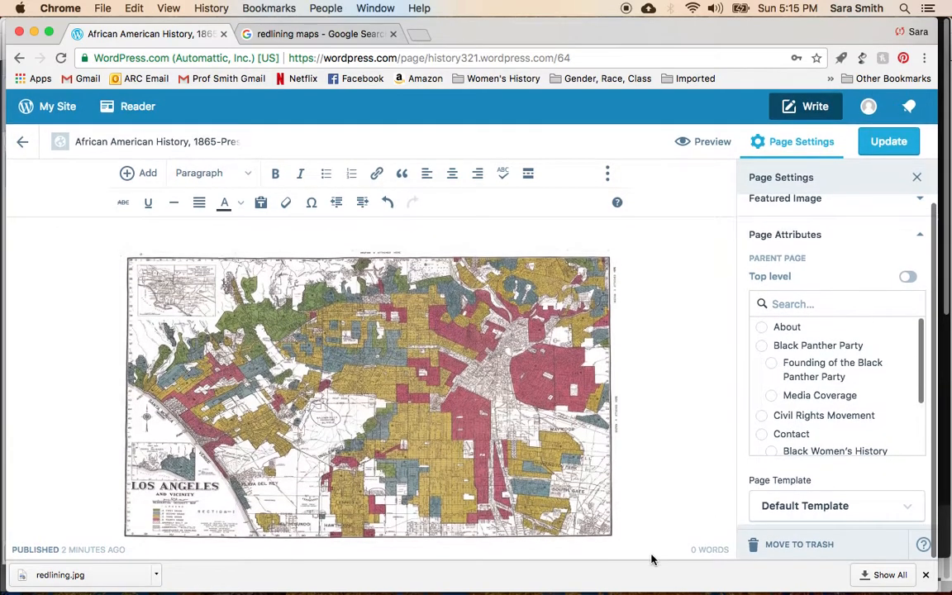
# Delete the map image from the Redlining page's content.
pyautogui.click(571, 514)
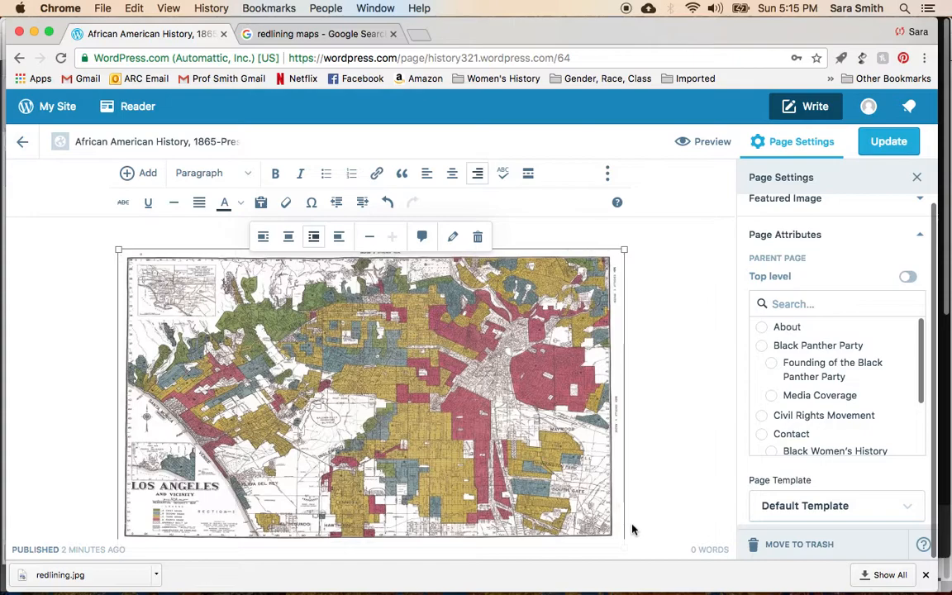
pyautogui.press('Delete')
pyautogui.scroll(3, 400, 405)
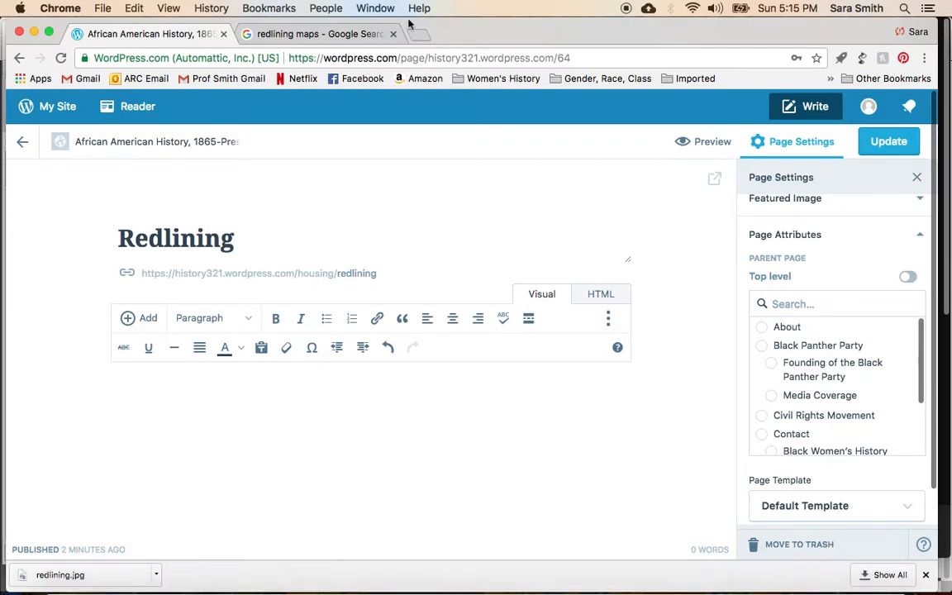
pyautogui.click(322, 34)
pyautogui.click(310, 58)
pyautogui.write('www.youtube.com')
pyautogui.press('Return')
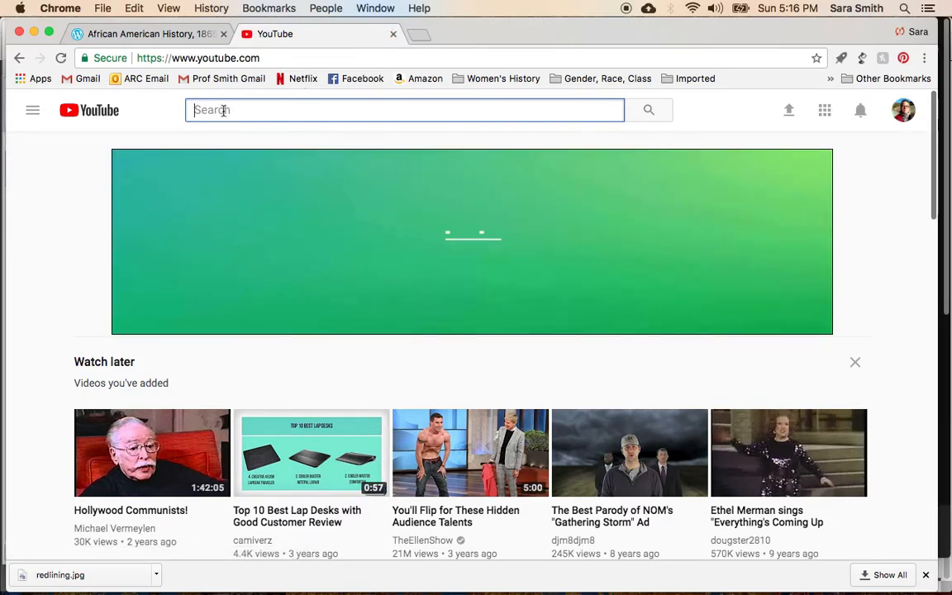
# Search YouTube for "history of redlining", then open the CollegeHumor video "The Disturbing History of the Suburbs" and pause it.
pyautogui.write('history of redlining')
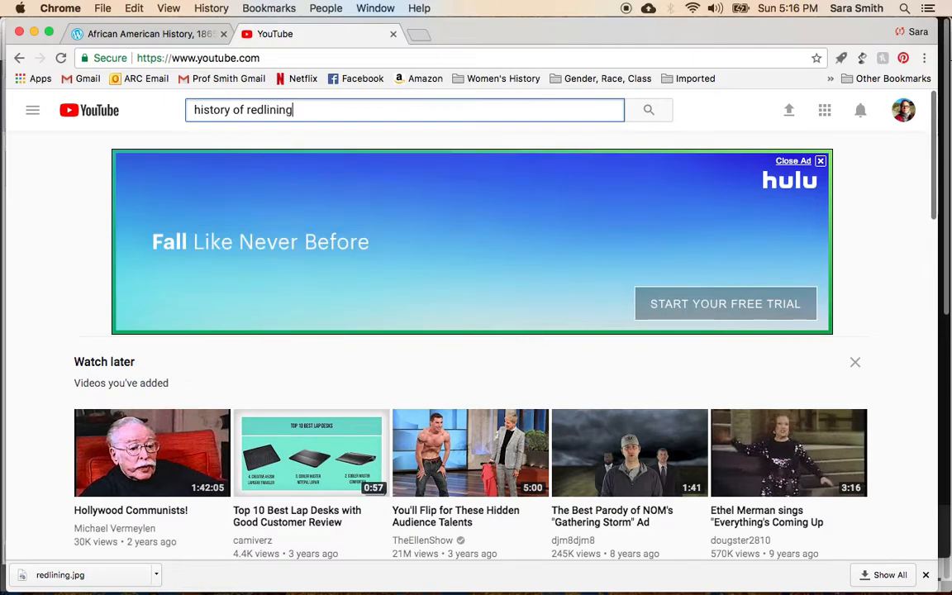
pyautogui.press('Return')
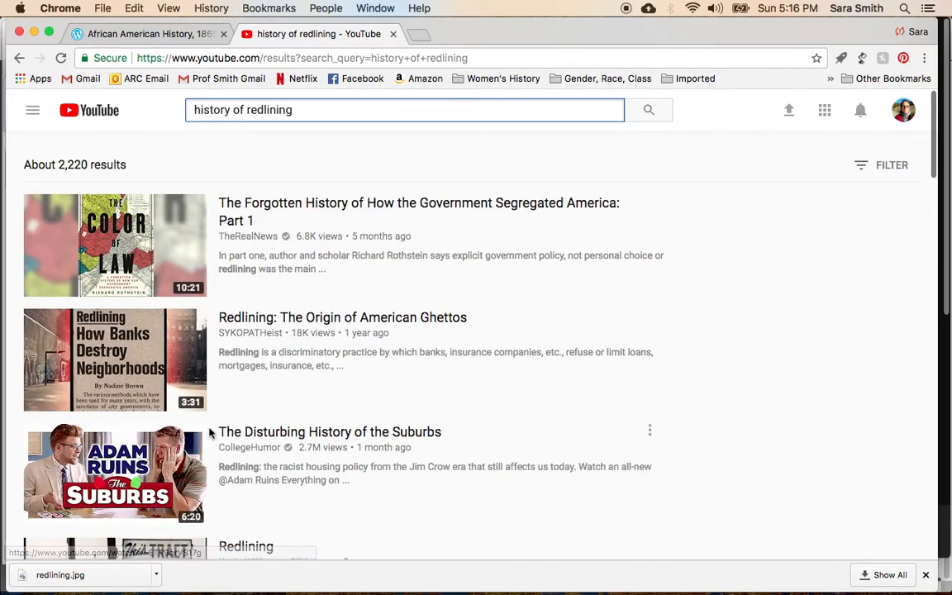
pyautogui.click(248, 438)
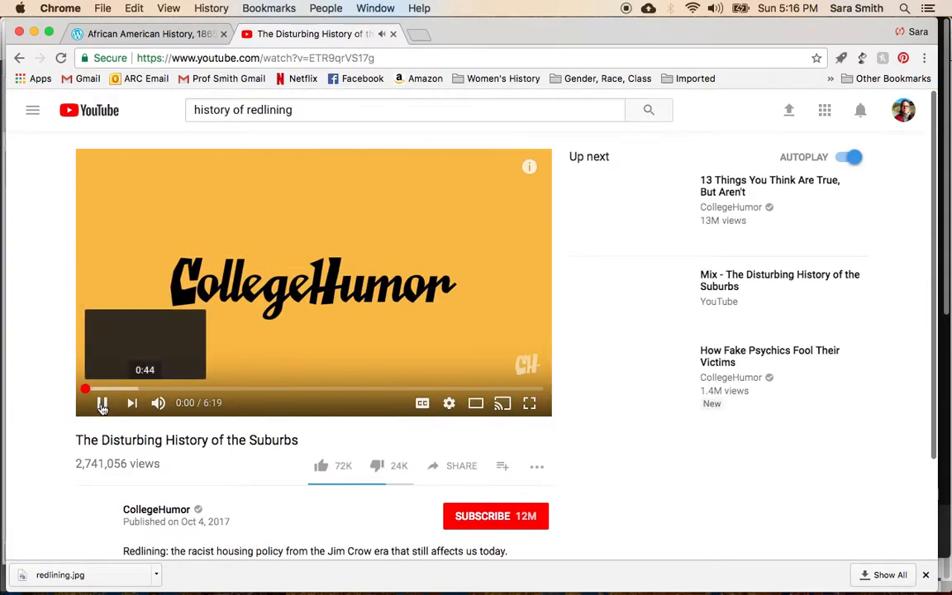
pyautogui.click(101, 402)
# Copy the iframe embed code of "The Disturbing History of the Suburbs" with the default embed options and close the embed dialog.
pyautogui.scroll(-3, 240, 379)
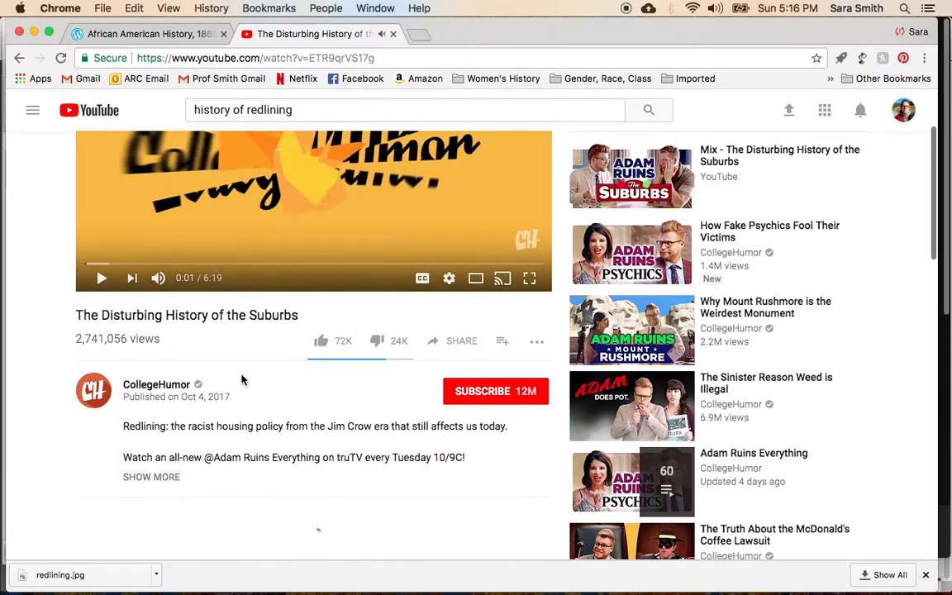
pyautogui.click(447, 341)
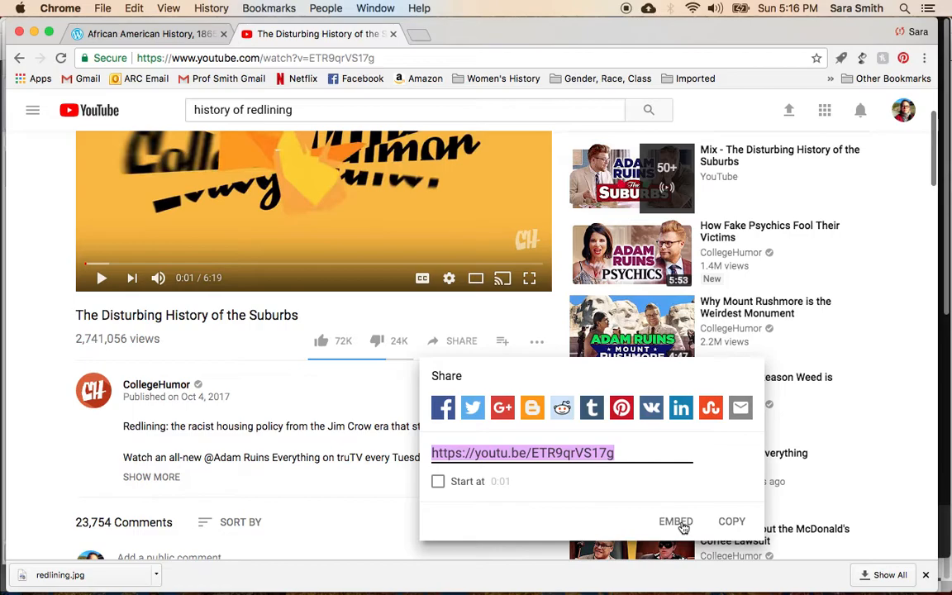
pyautogui.click(680, 524)
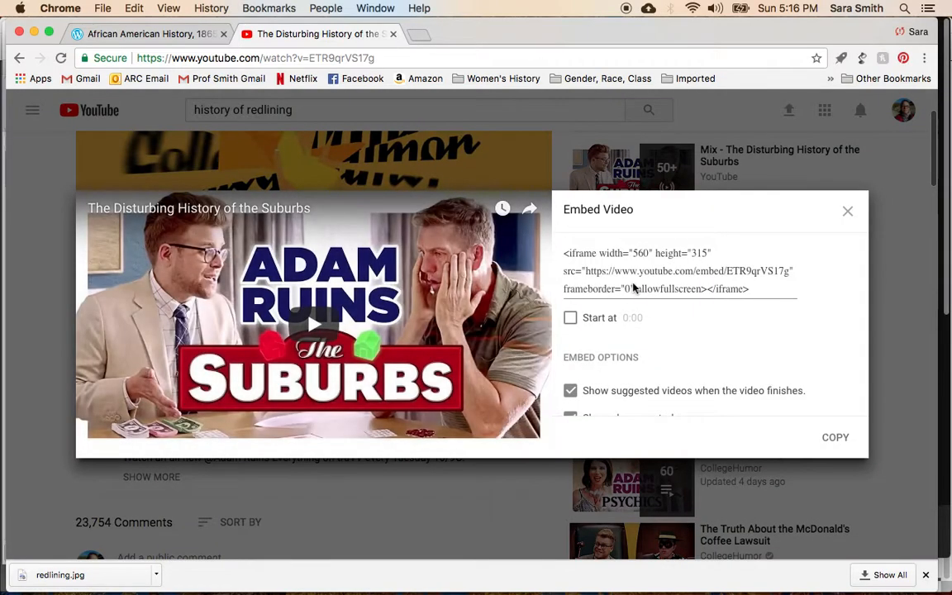
pyautogui.scroll(-5, 584, 346)
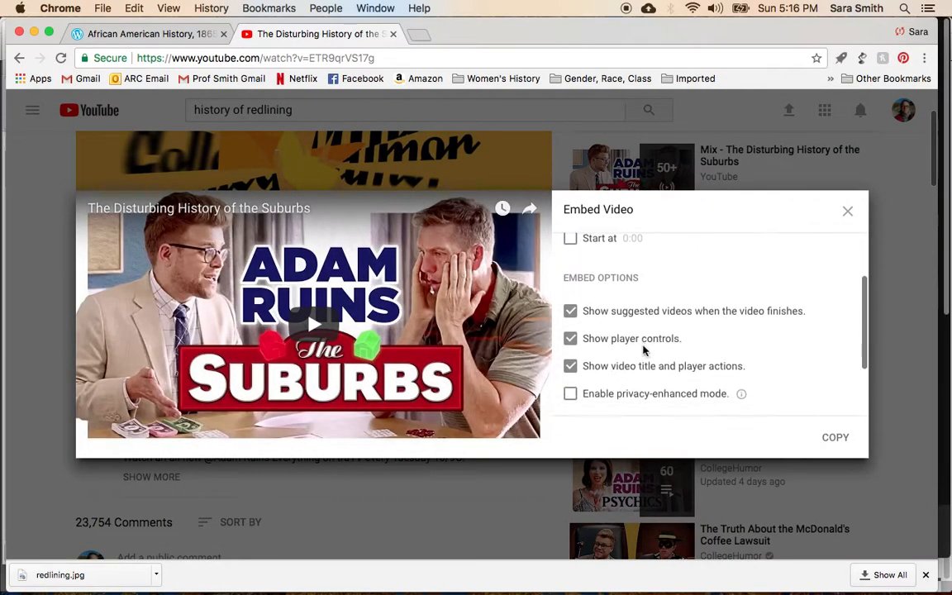
pyautogui.scroll(6, 587, 350)
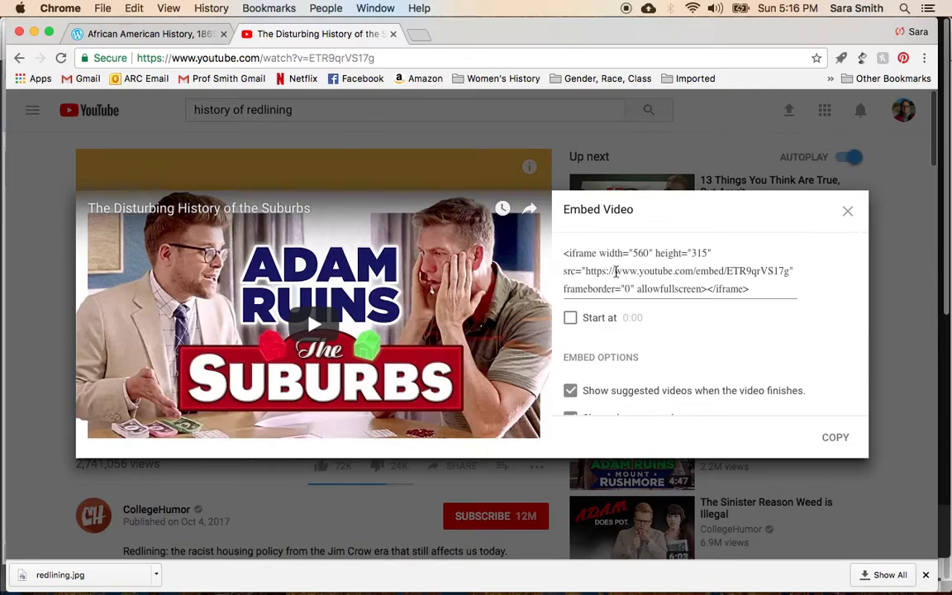
pyautogui.click(601, 271)
pyautogui.press('super+c')
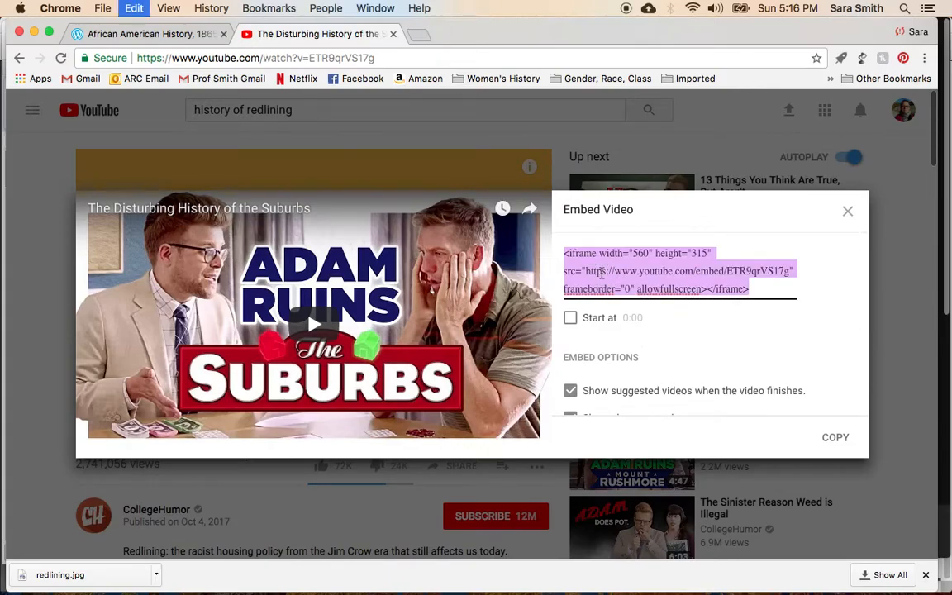
pyautogui.click(837, 438)
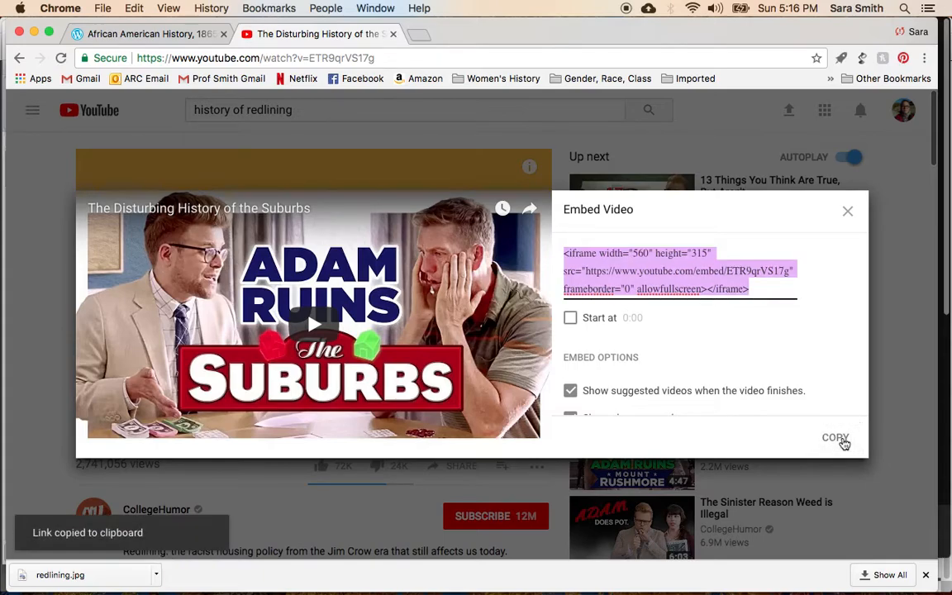
pyautogui.click(848, 211)
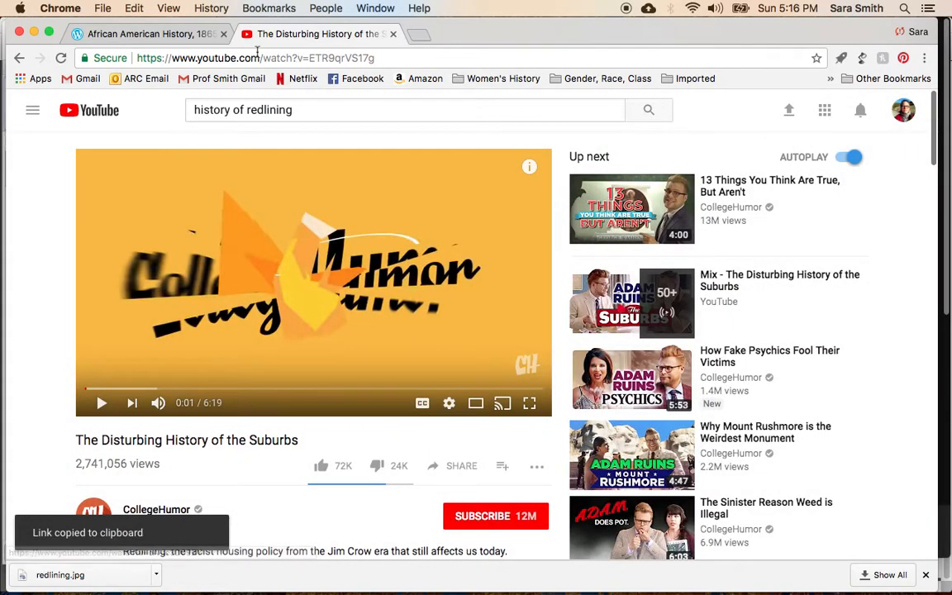
# Paste the copied YouTube iframe code into the HTML content of the WordPress Redlining page and update the page.
pyautogui.click(151, 34)
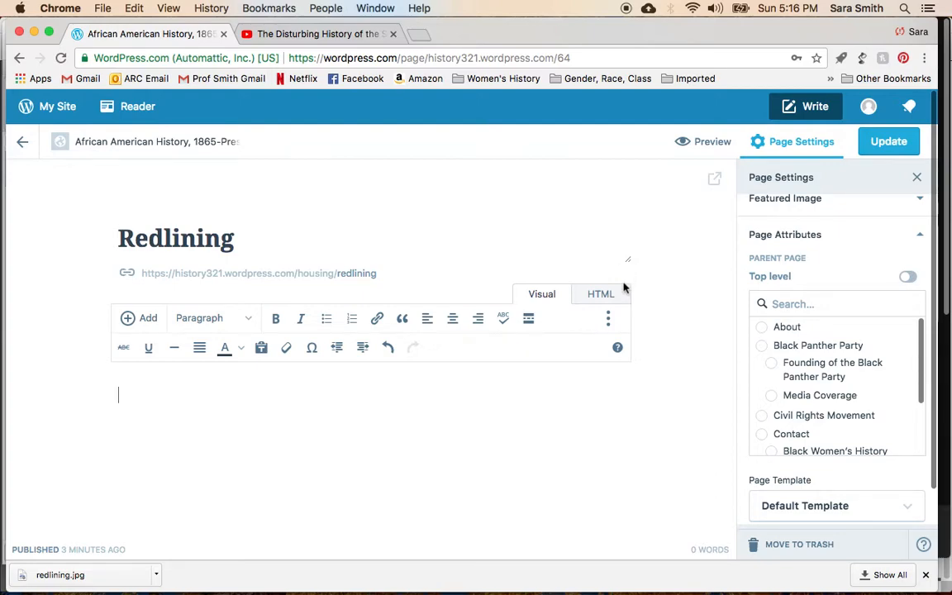
pyautogui.click(603, 299)
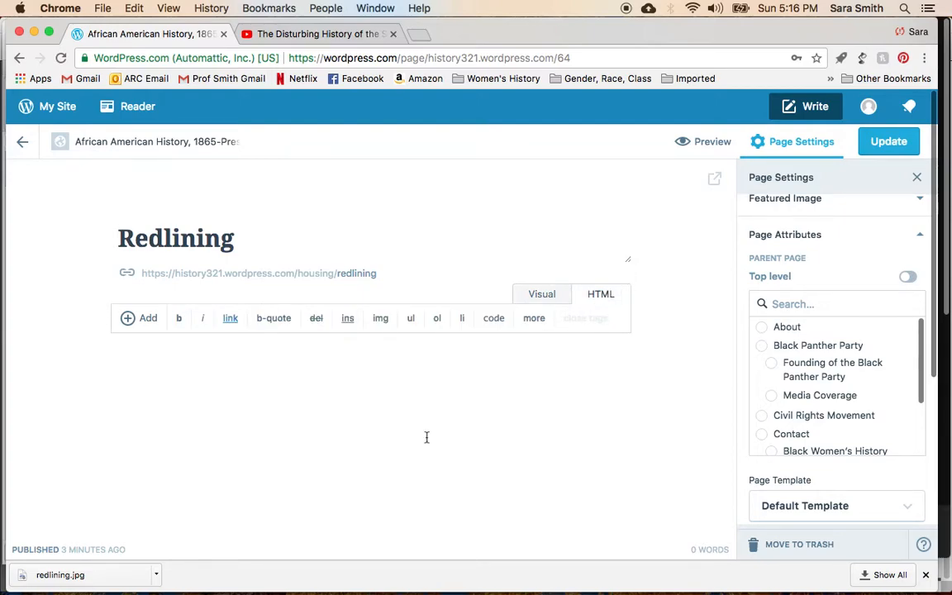
pyautogui.press('super+v')
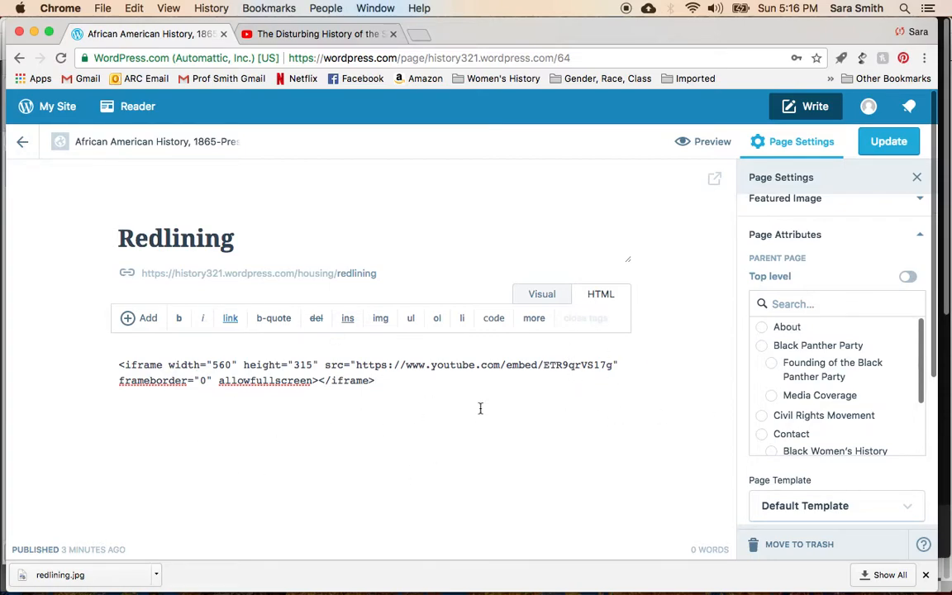
pyautogui.click(889, 144)
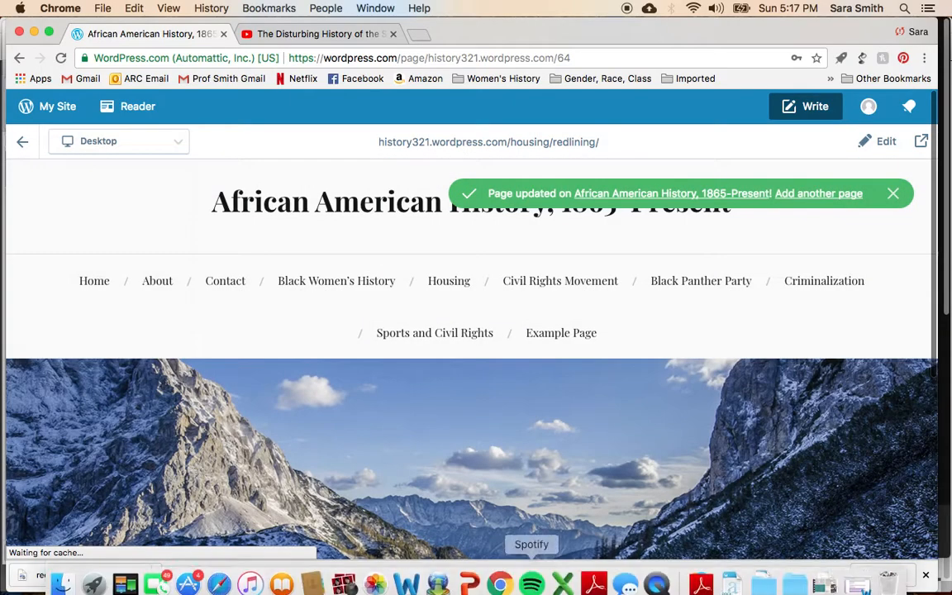
# Check how the embedded YouTube video displays in the preview of the Redlining page.
pyautogui.scroll(-10, 435, 440)
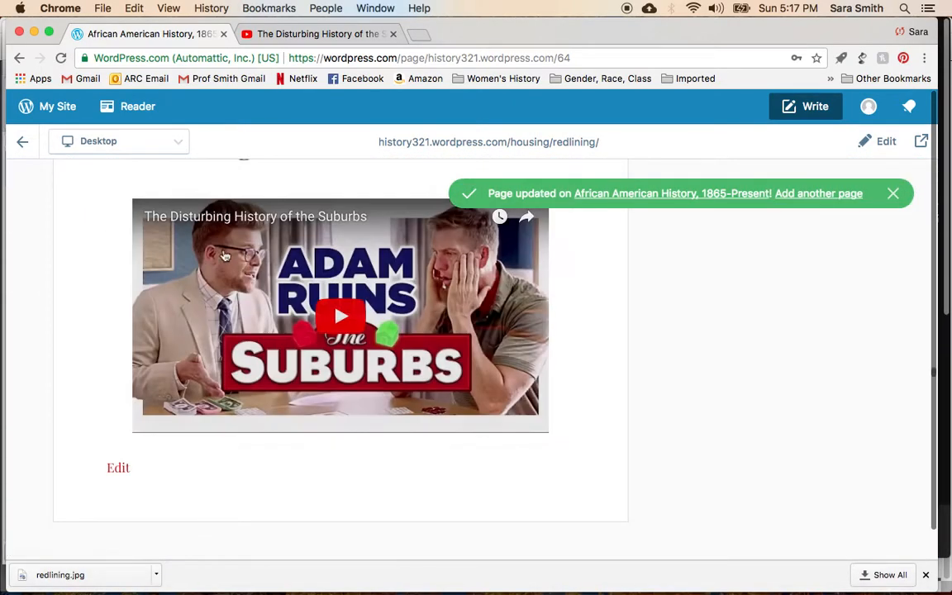
pyautogui.scroll(2, 235, 380)
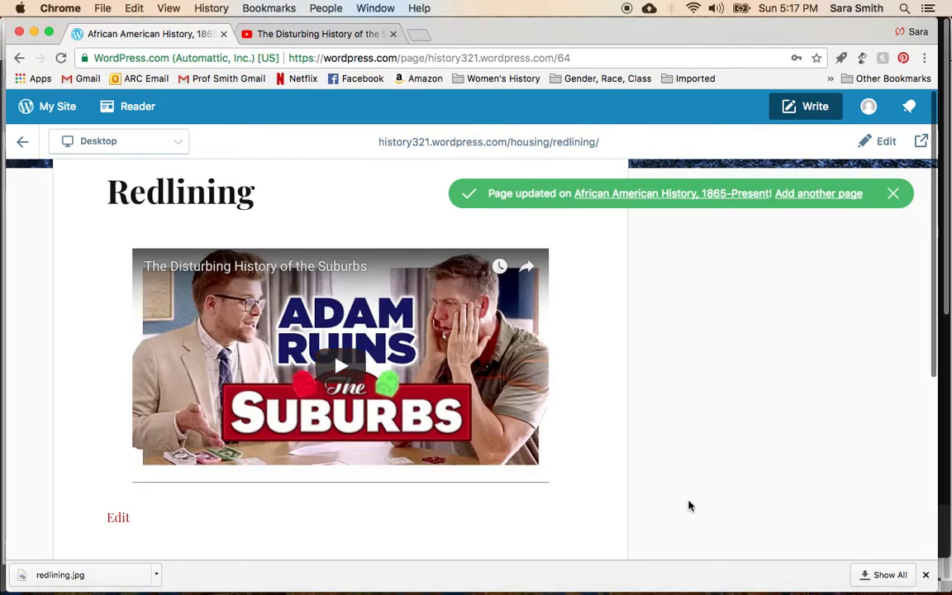
pyautogui.scroll(10, 689, 503)
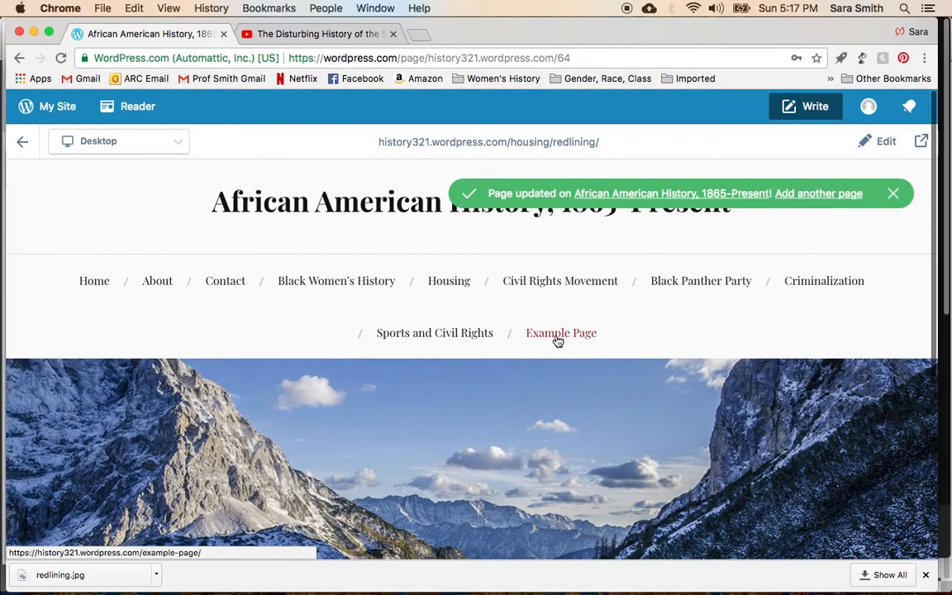
# Open the Example Page in the site preview and read through its introduction text and link.
pyautogui.click(557, 342)
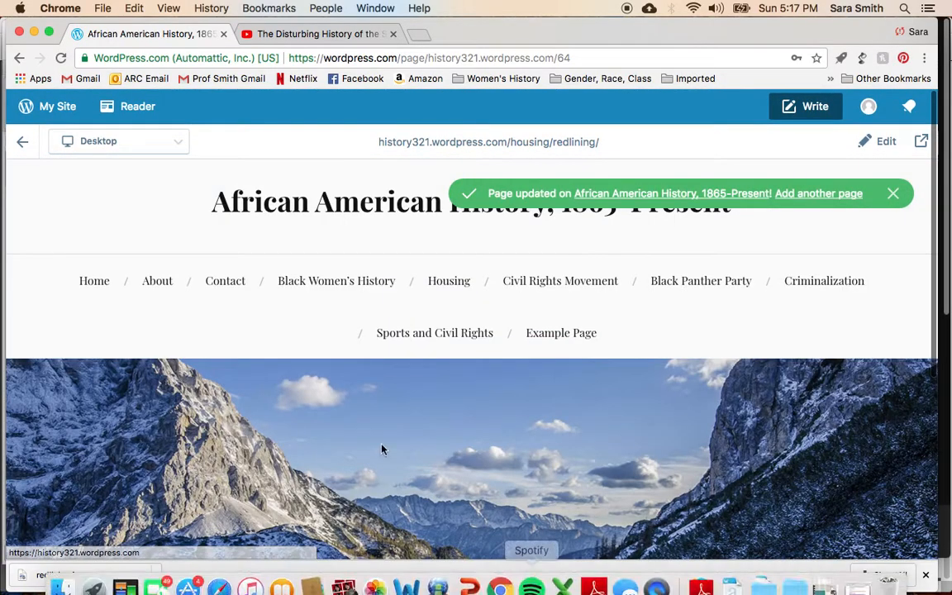
pyautogui.scroll(-1, 321, 388)
pyautogui.scroll(-5, 322, 388)
pyautogui.scroll(-3, 322, 389)
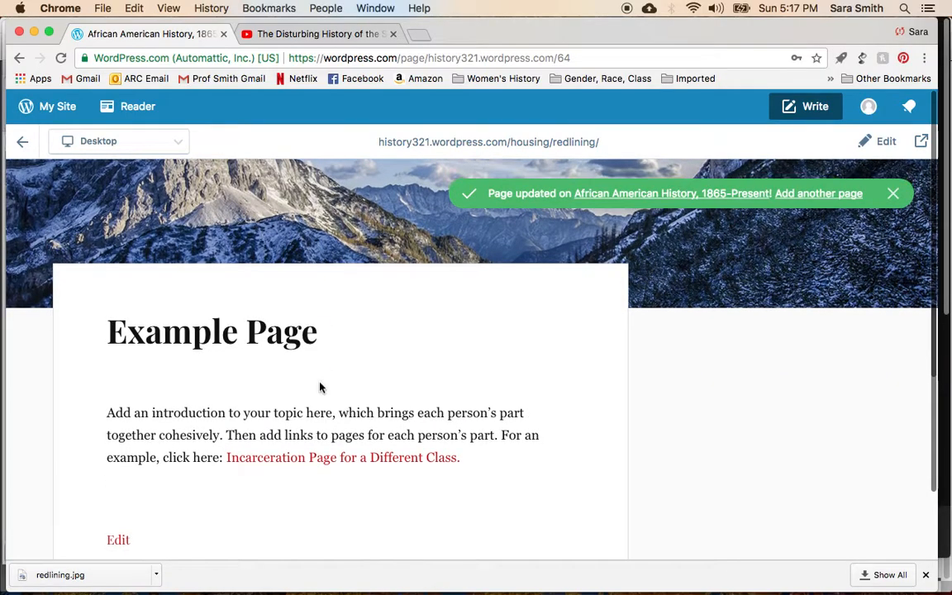
pyautogui.scroll(5, 321, 388)
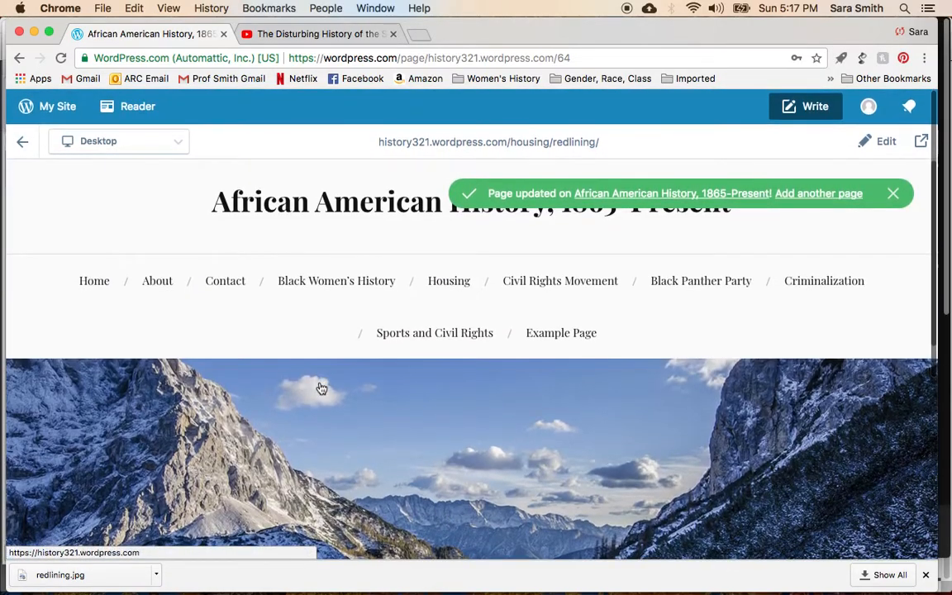
pyautogui.scroll(-3, 322, 388)
pyautogui.scroll(5, 321, 388)
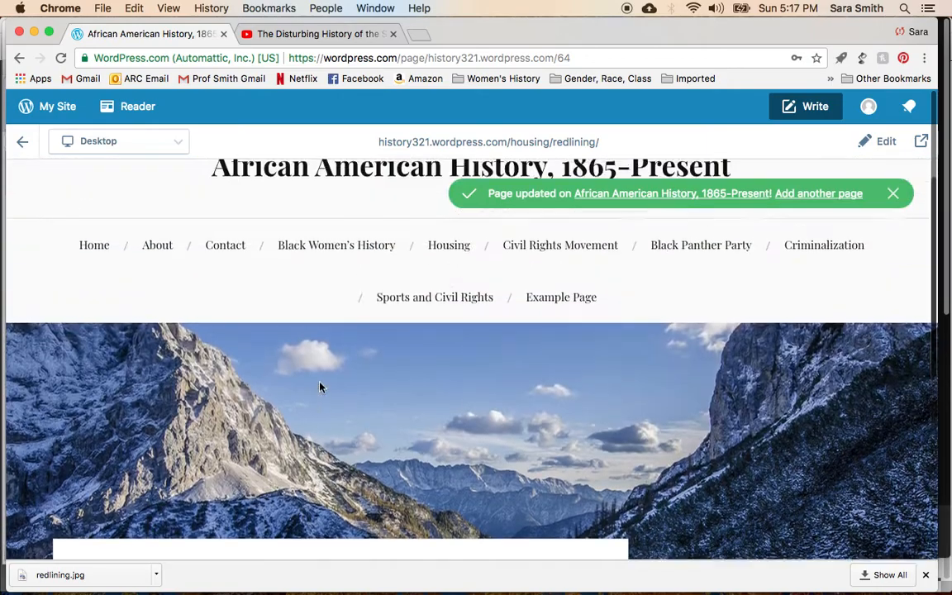
# Open the Housing page in the site preview and check its link to the redlining sub-page.
pyautogui.click(444, 281)
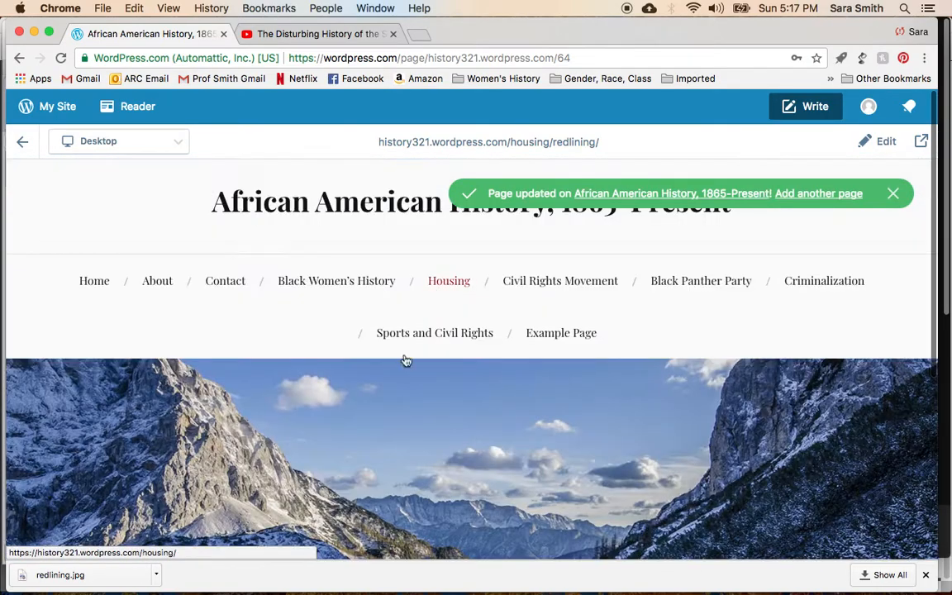
pyautogui.scroll(-5, 275, 408)
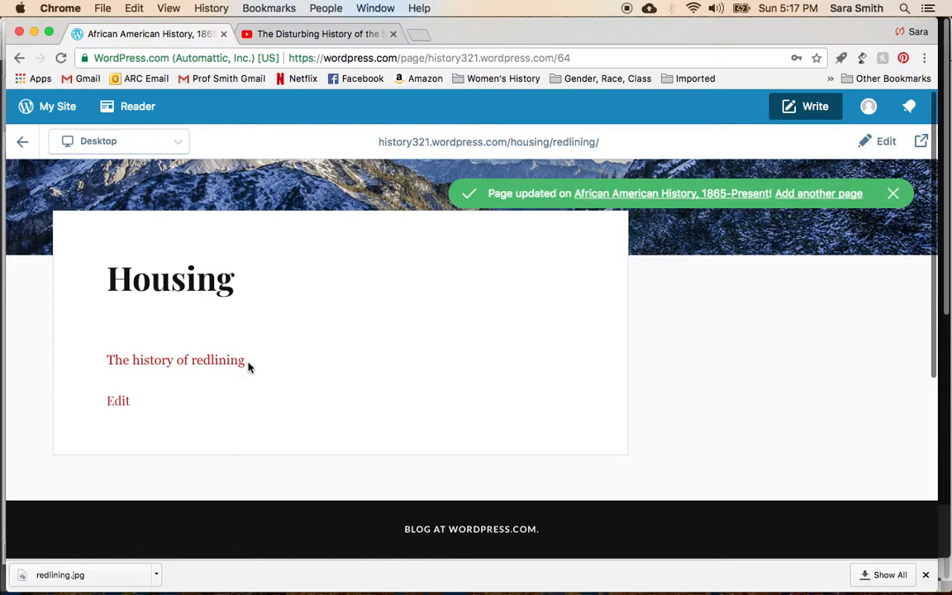
pyautogui.rightClick(655, 576)
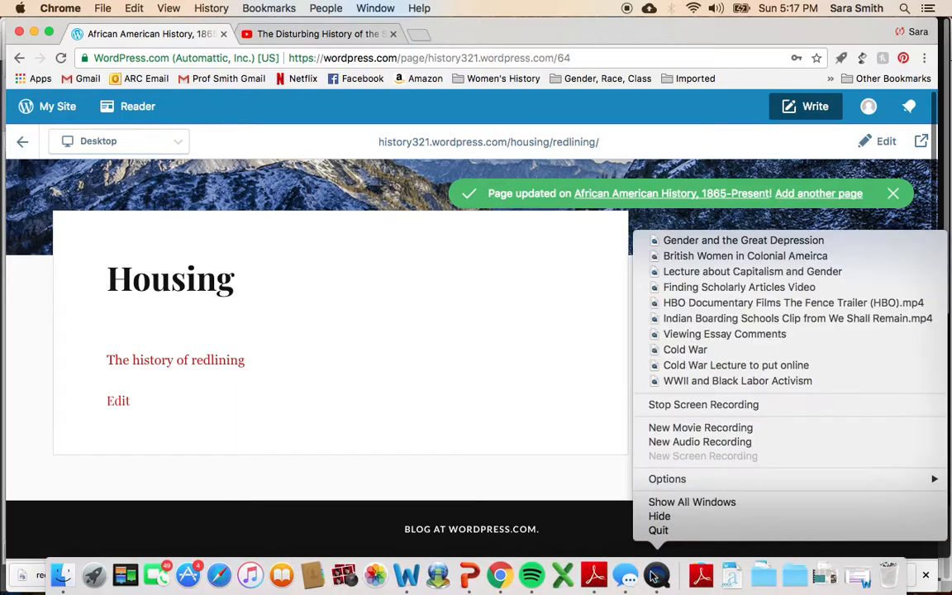